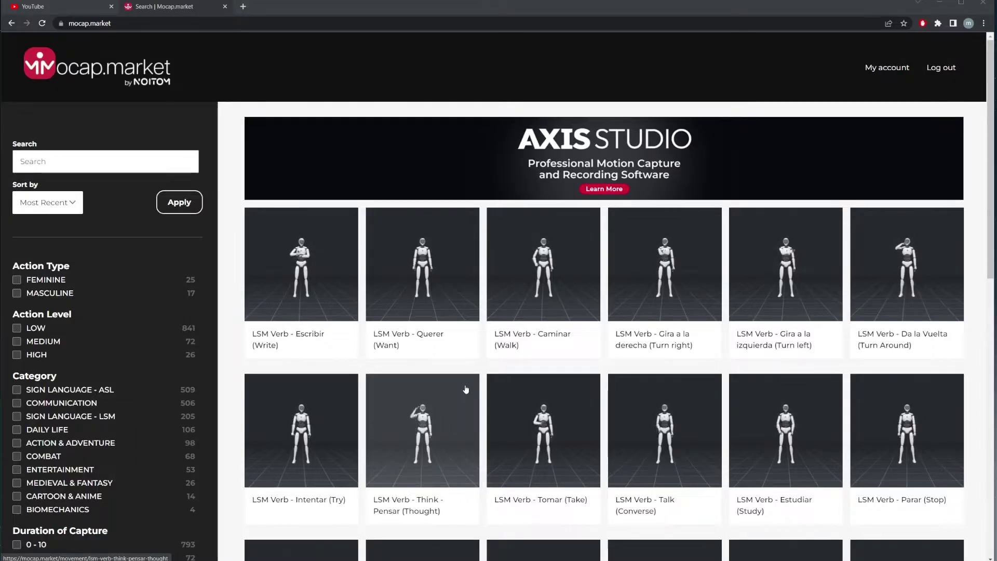
# Browse the first page of motion capture animations and the available filter categories on Mocap.market.
pyautogui.scroll(-3, 465, 390)
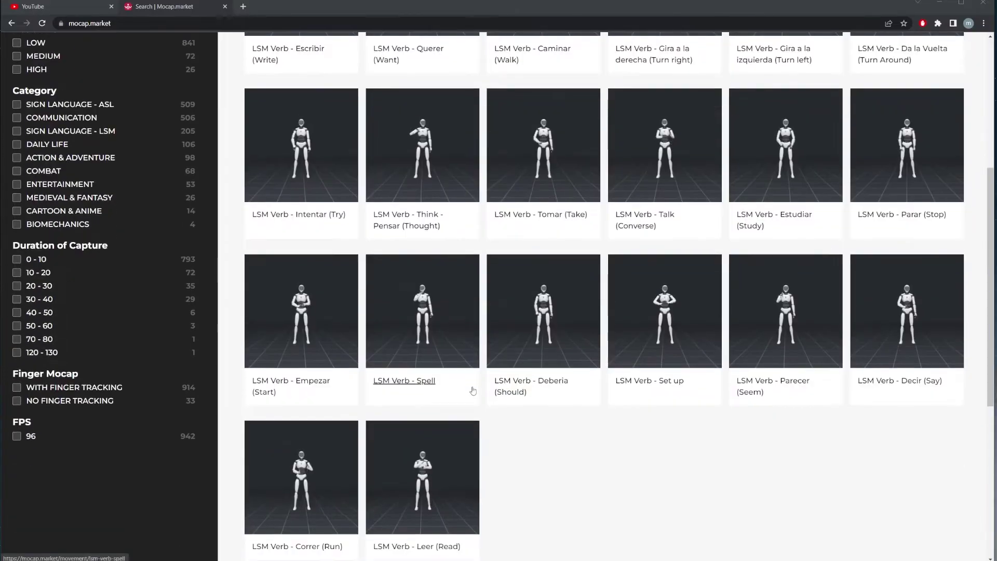
pyautogui.scroll(3, 477, 432)
pyautogui.scroll(1, 477, 432)
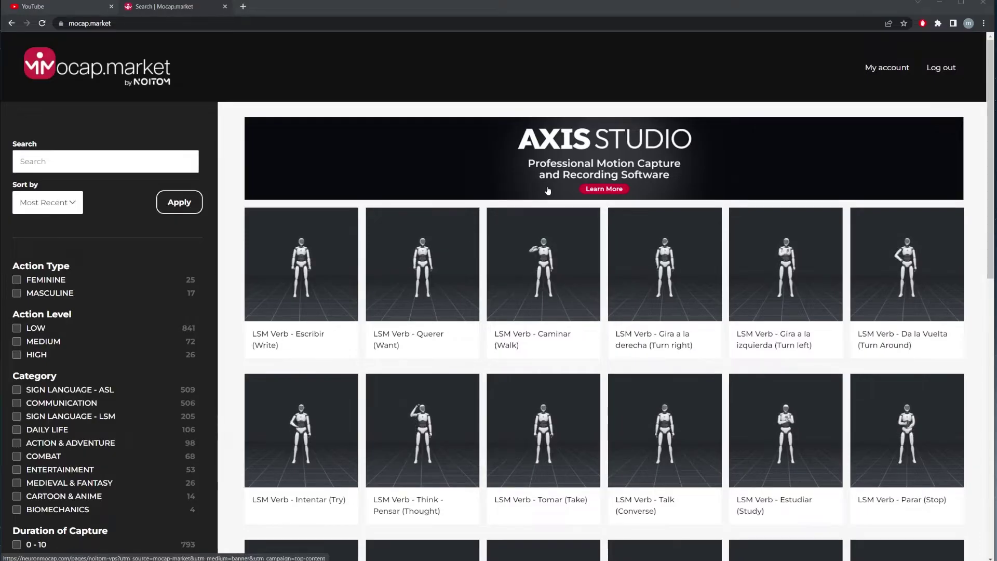
pyautogui.scroll(-3, 568, 249)
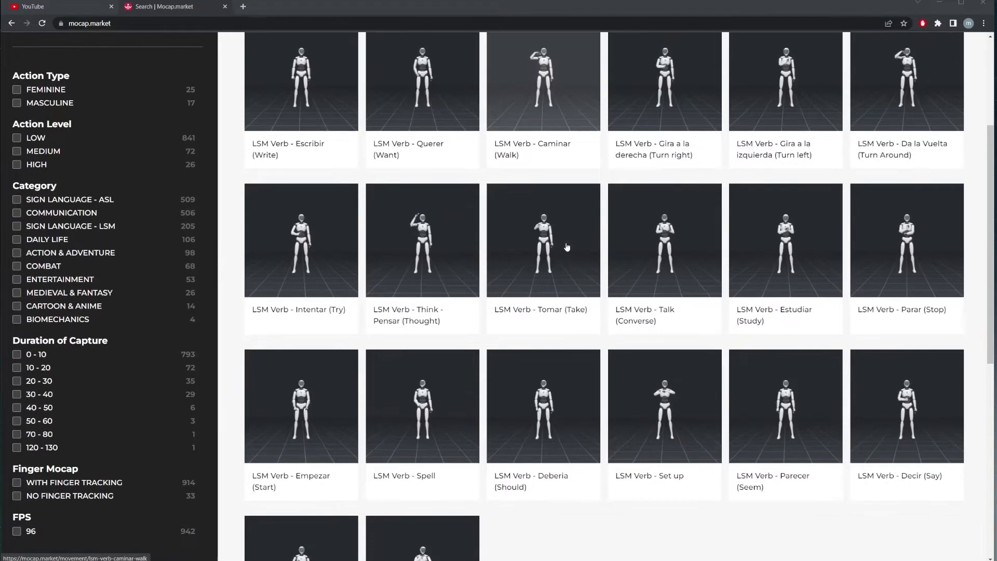
pyautogui.scroll(3, 193, 291)
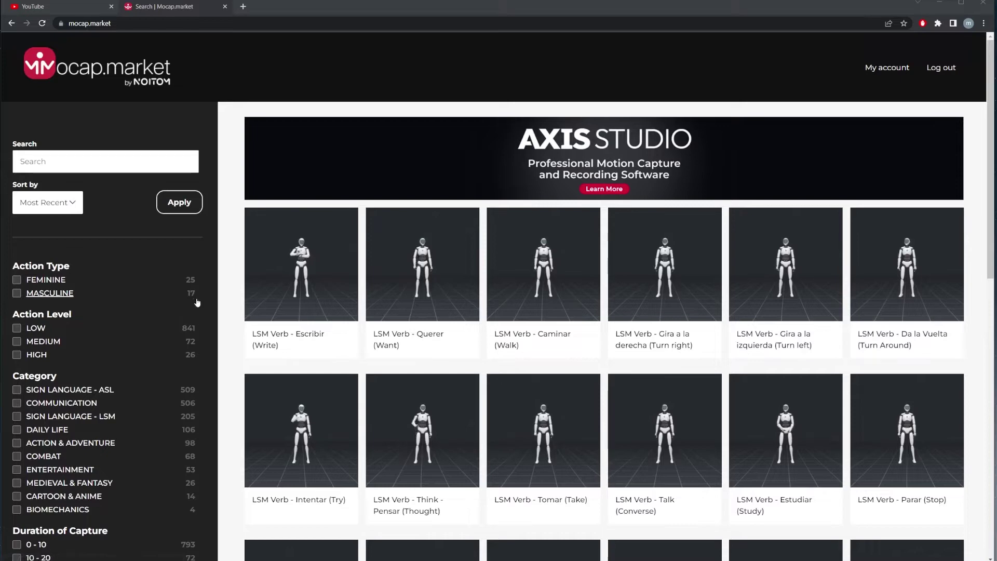
pyautogui.scroll(-3, 521, 324)
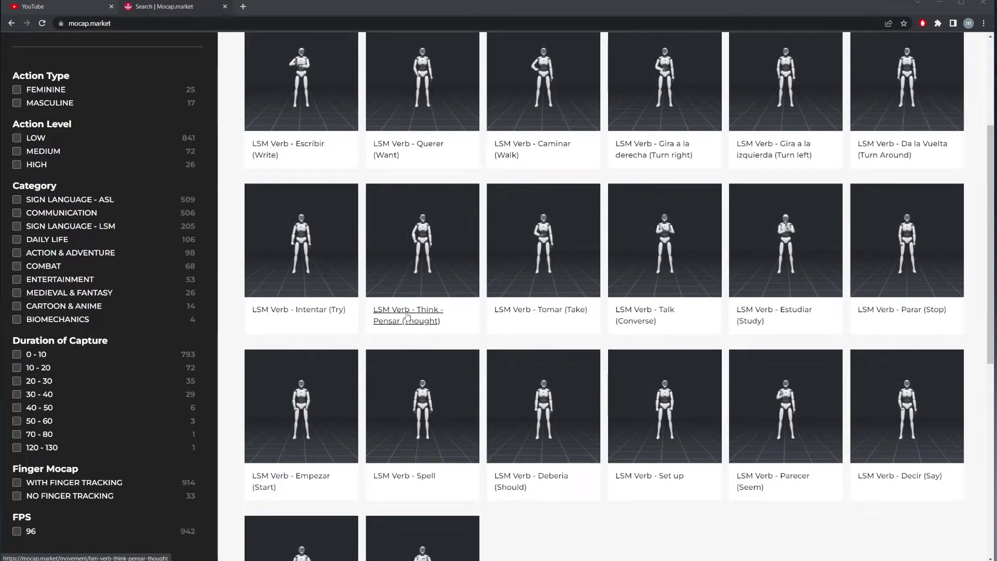
pyautogui.scroll(-7, 407, 316)
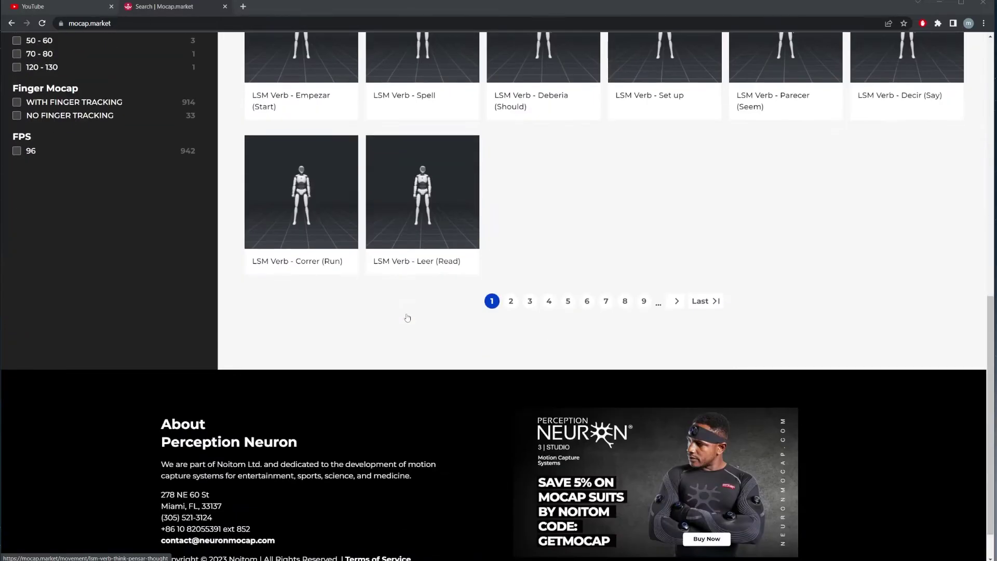
pyautogui.scroll(4, 408, 316)
pyautogui.scroll(6, 411, 335)
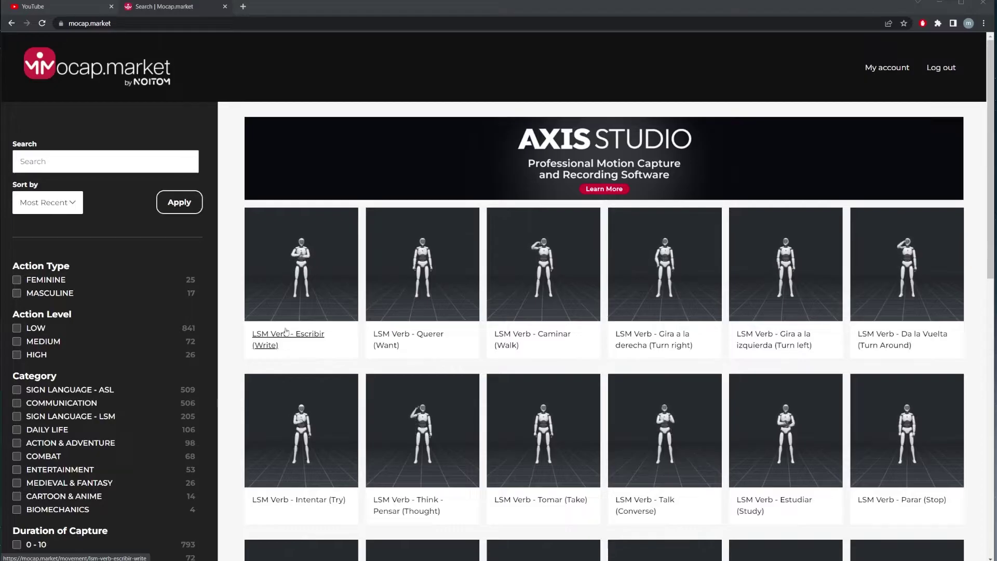
# Filter the animations by the Daily Life category and look through the matching motions.
pyautogui.scroll(-3, 151, 357)
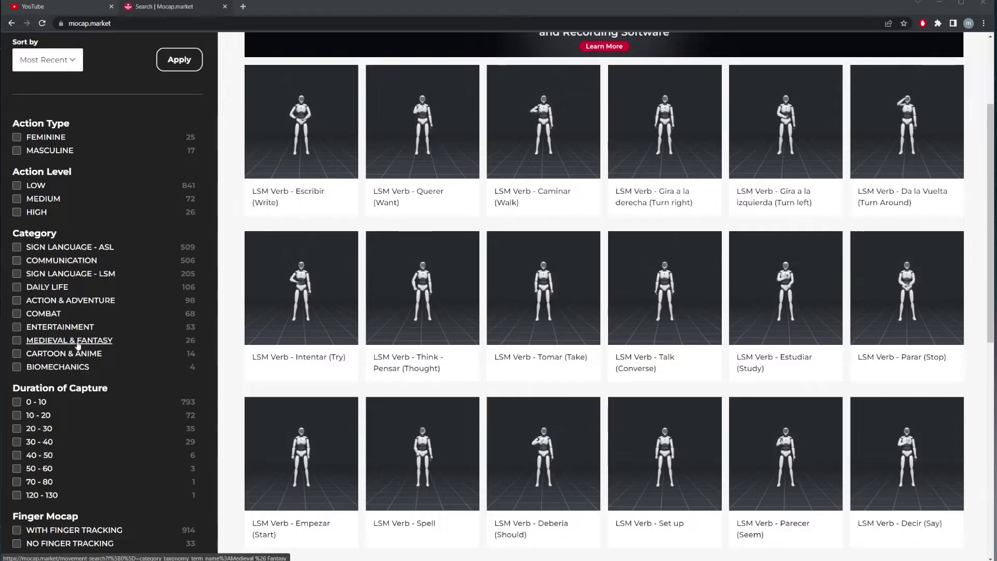
pyautogui.click(50, 289)
pyautogui.scroll(-4, 530, 341)
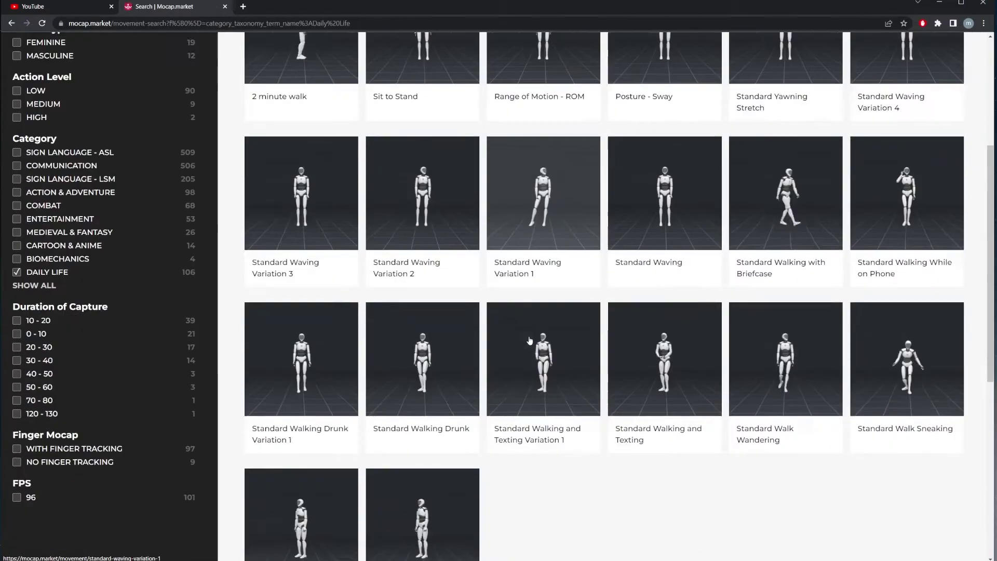
pyautogui.scroll(-1, 530, 340)
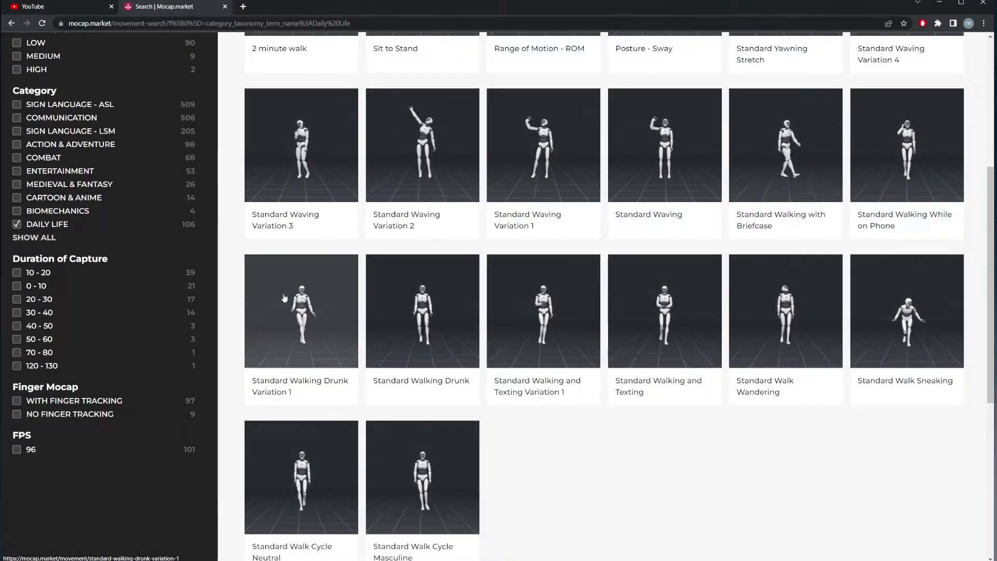
# Filter the animations by the Medieval & Fantasy category and look through the matching motions.
pyautogui.click(67, 184)
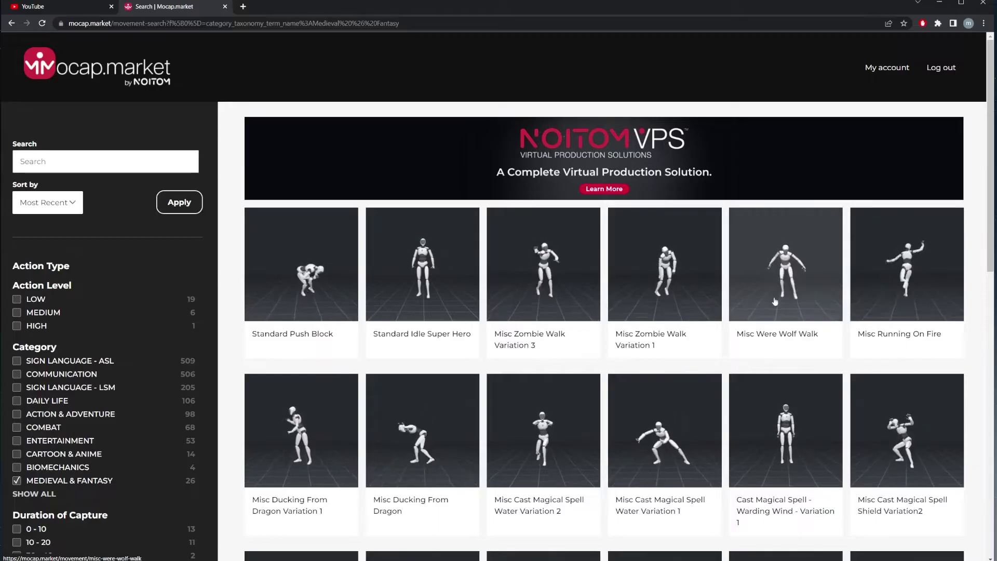
pyautogui.scroll(-2, 775, 301)
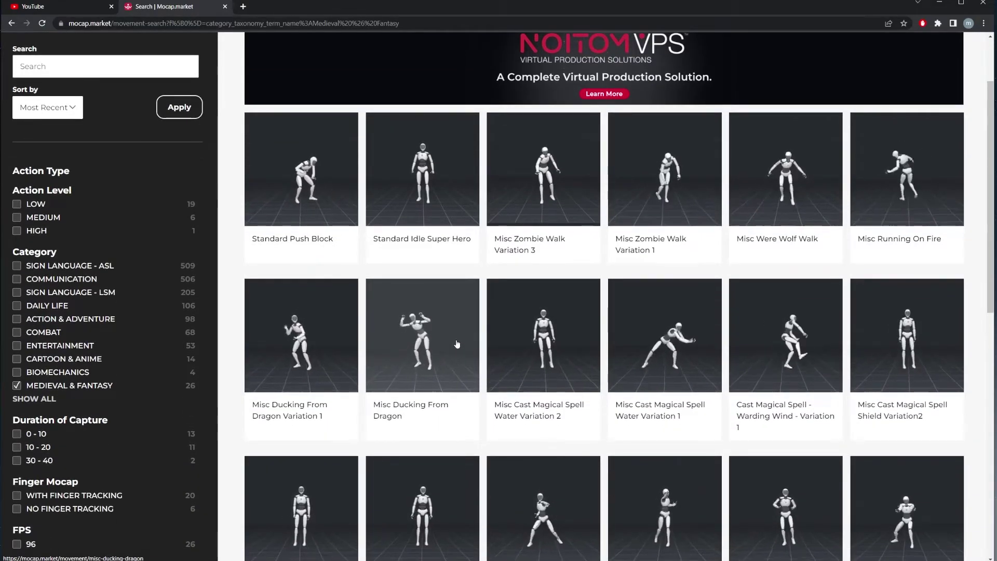
pyautogui.scroll(-3, 457, 344)
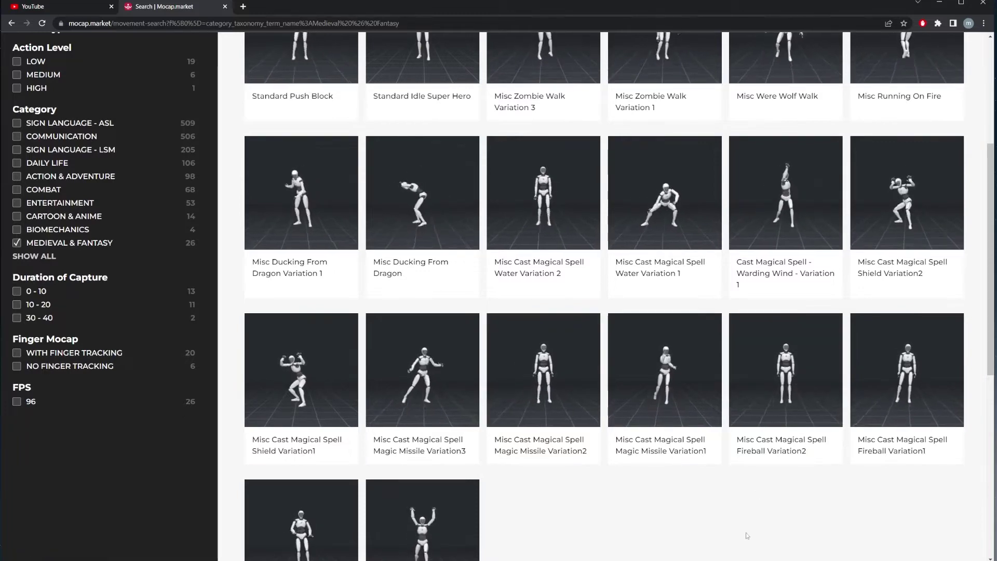
pyautogui.scroll(3, 747, 535)
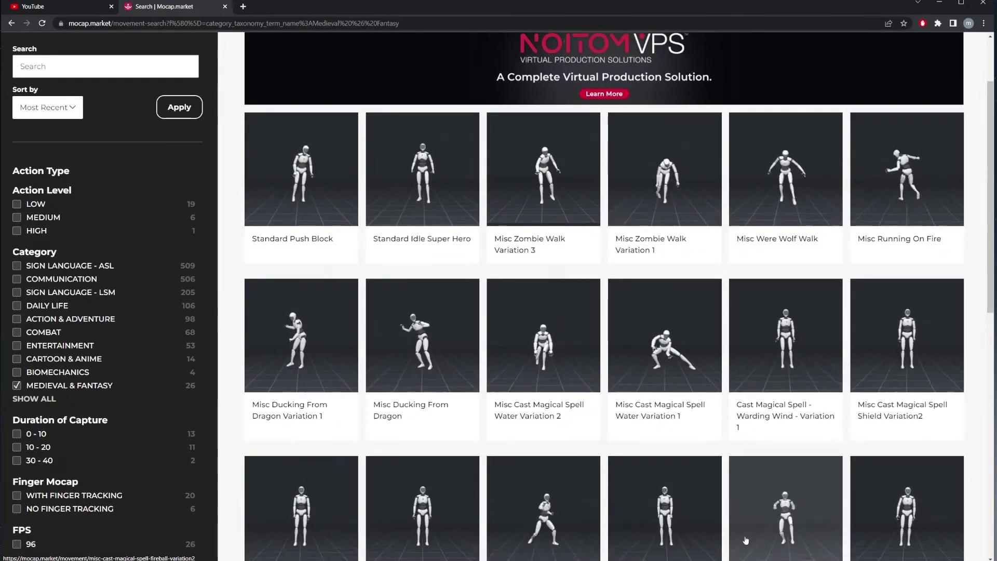
pyautogui.scroll(-2, 745, 540)
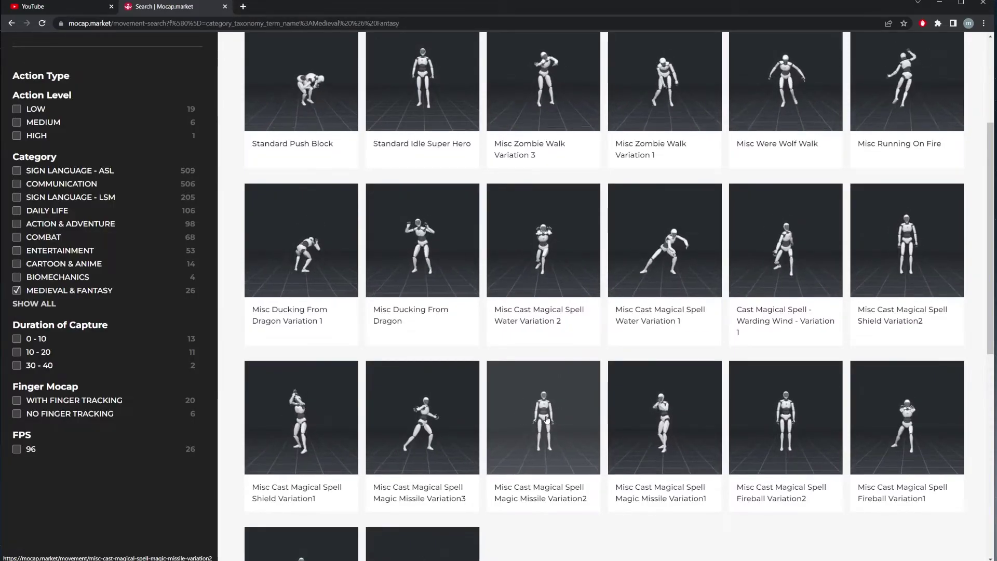
pyautogui.scroll(4, 376, 392)
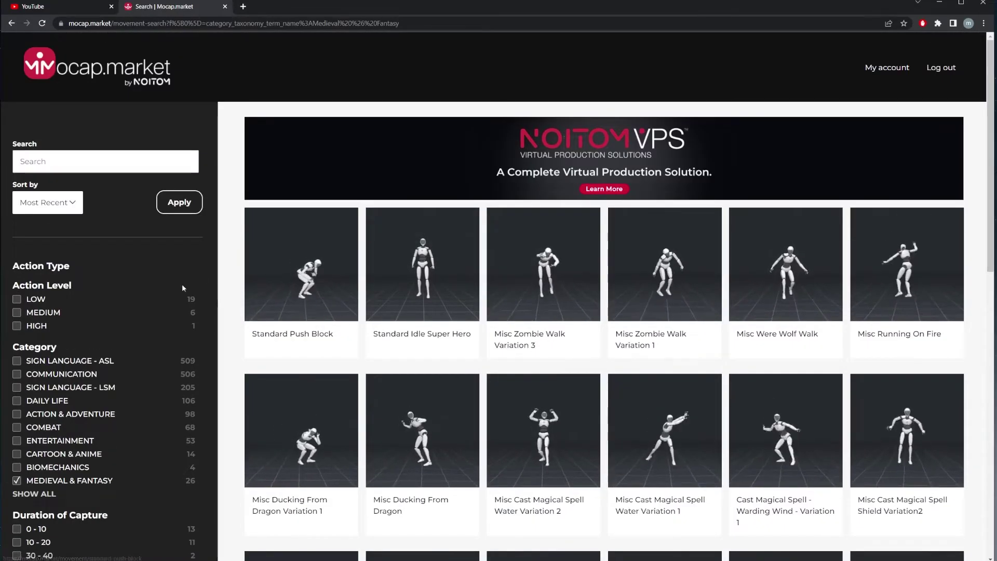
pyautogui.scroll(-5, 454, 388)
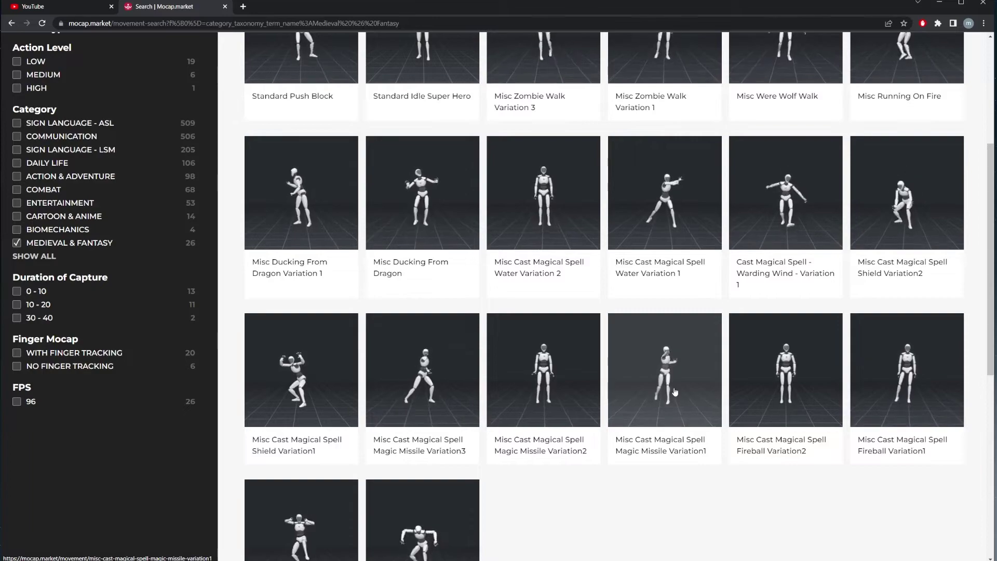
# Review the preview, specifications and download formats of Misc Cast Magical Spell Magic Missile Variation1, closing its details when done.
pyautogui.click(661, 454)
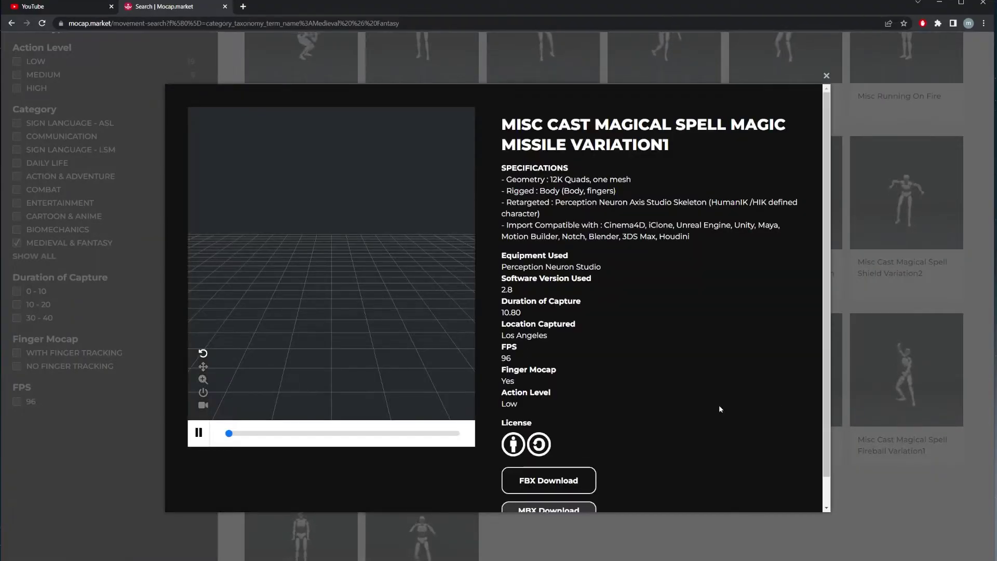
pyautogui.scroll(-1, 585, 370)
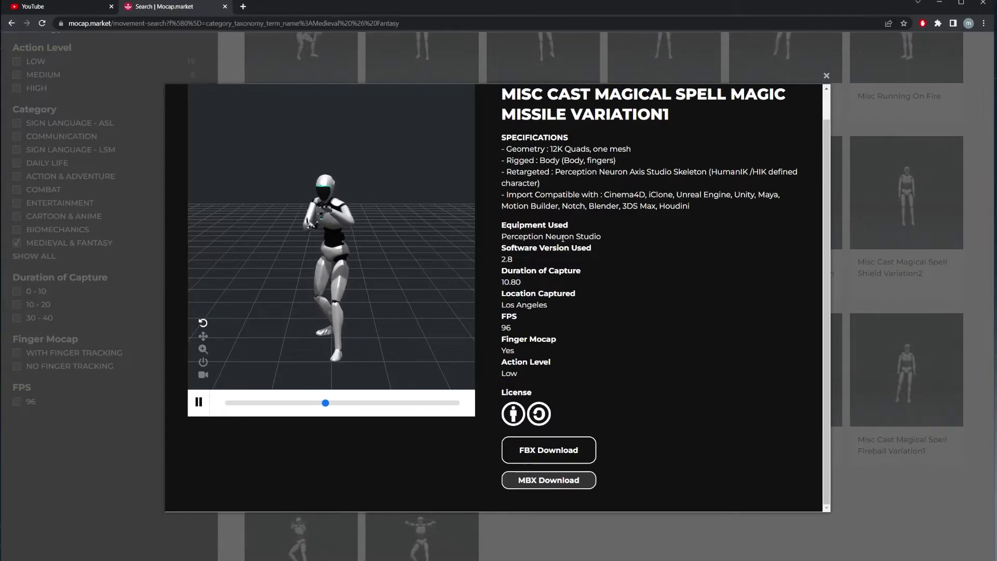
pyautogui.press('Escape')
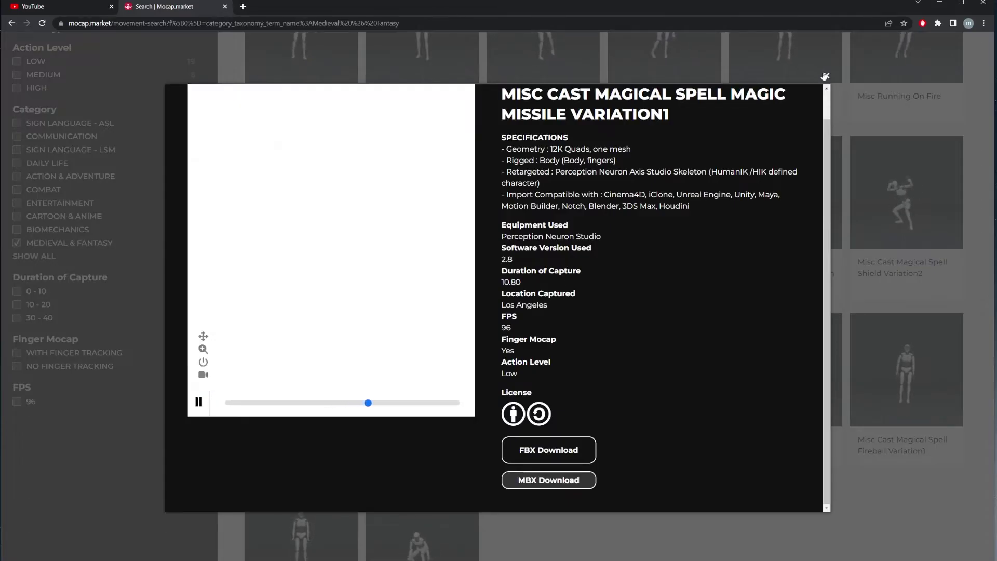
# Open the Axis Studio product page and examine its software download options.
pyautogui.scroll(2, 772, 339)
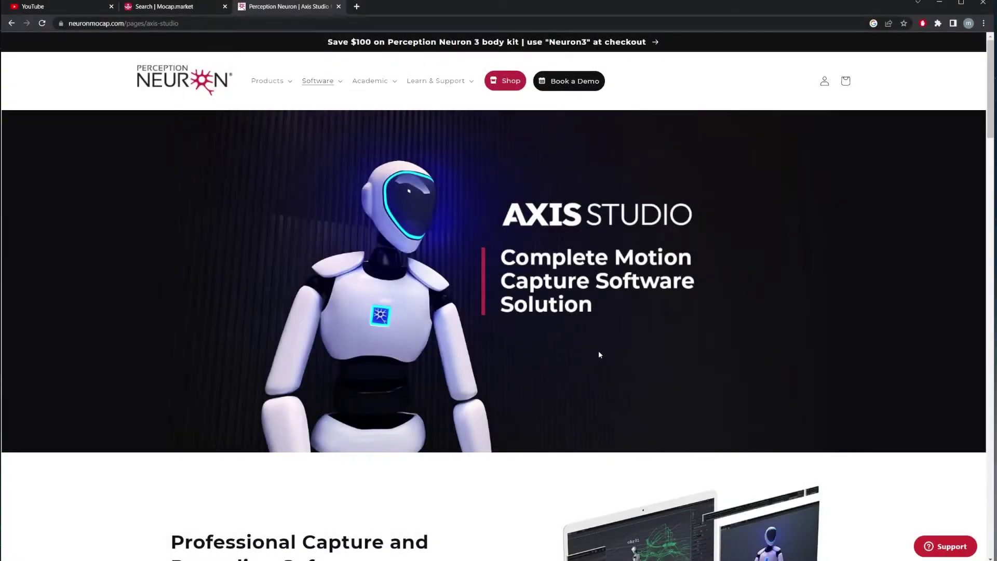
pyautogui.scroll(-8, 599, 352)
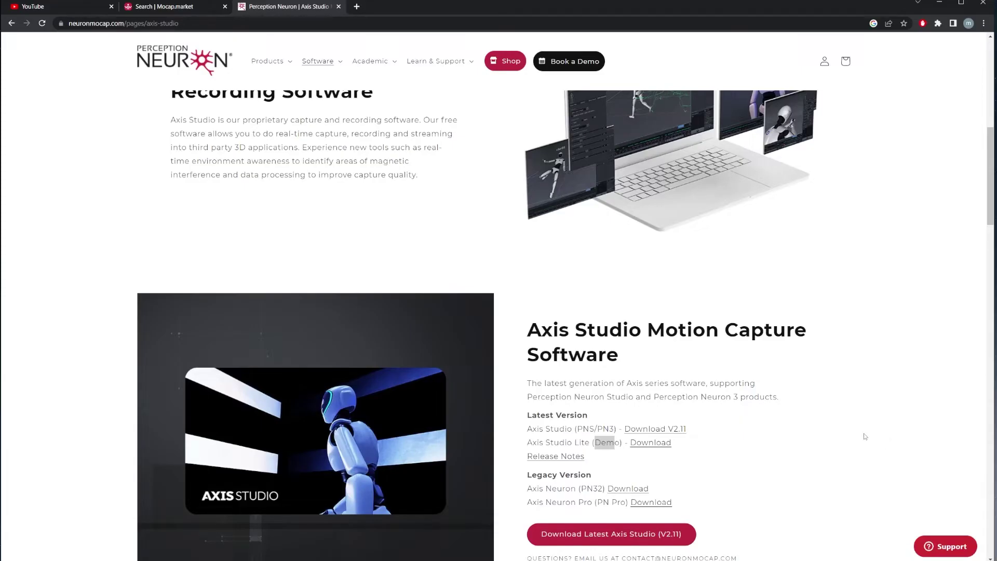
# Switch to the Epic Games Launcher, search the Unreal Engine Marketplace for "neuron" and open the Neuron Live Link plugin.
pyautogui.hotkey('alt', 'Tab')
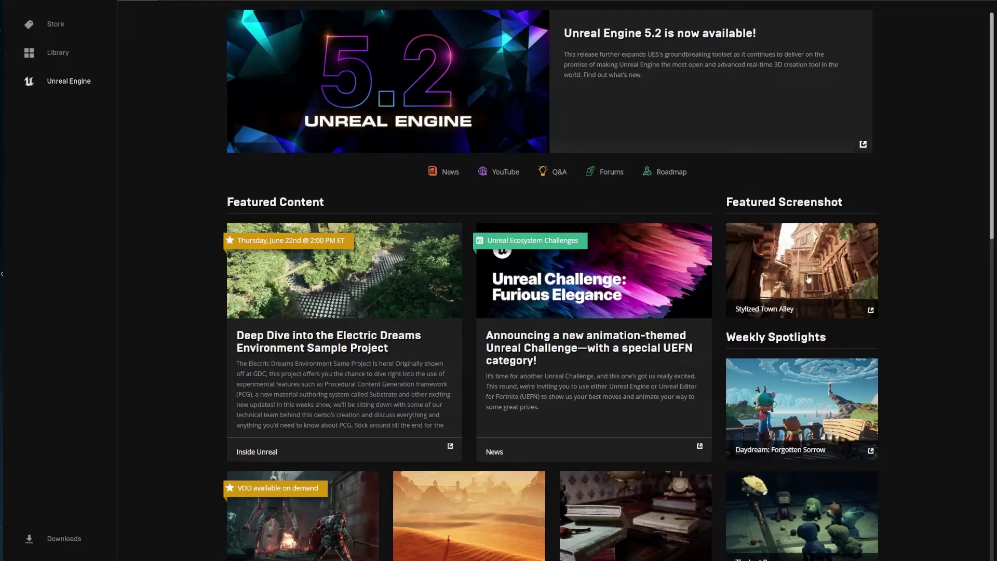
pyautogui.click(298, 2)
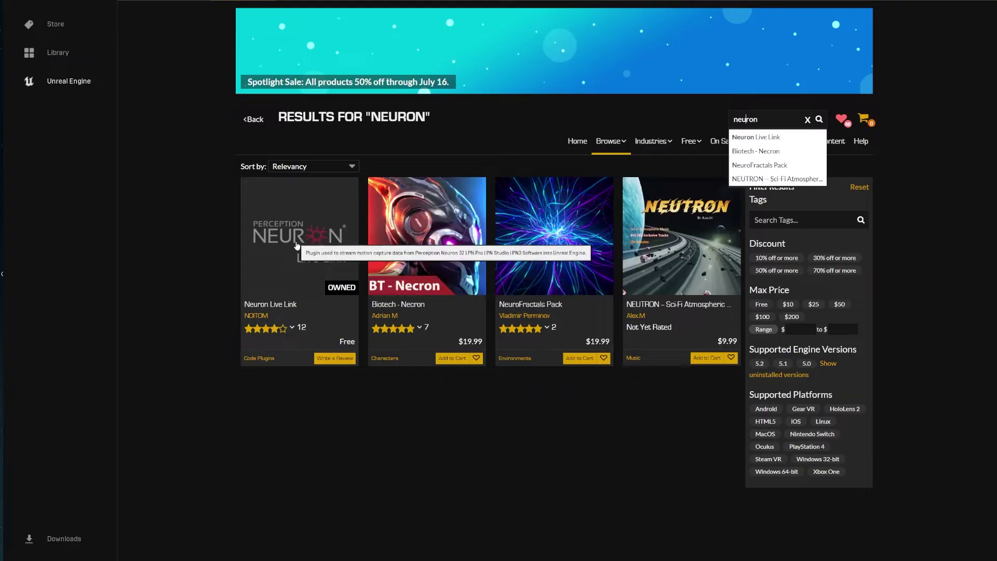
pyautogui.click(289, 260)
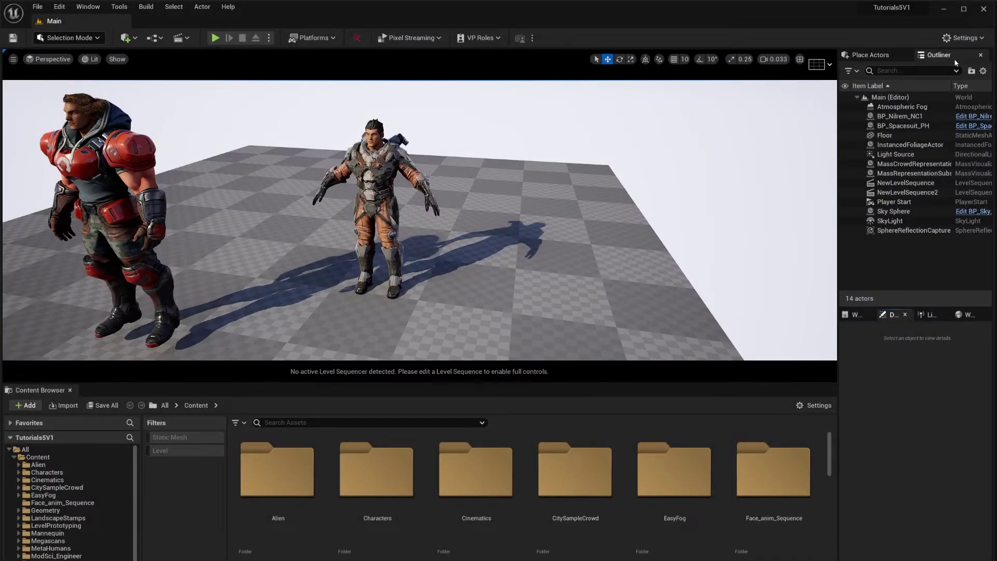
# Check in the Unreal Editor's plugin list that NeuronLiveLink is enabled, searching for "neuro", and close the list.
pyautogui.click(963, 37)
pyautogui.click(990, 89)
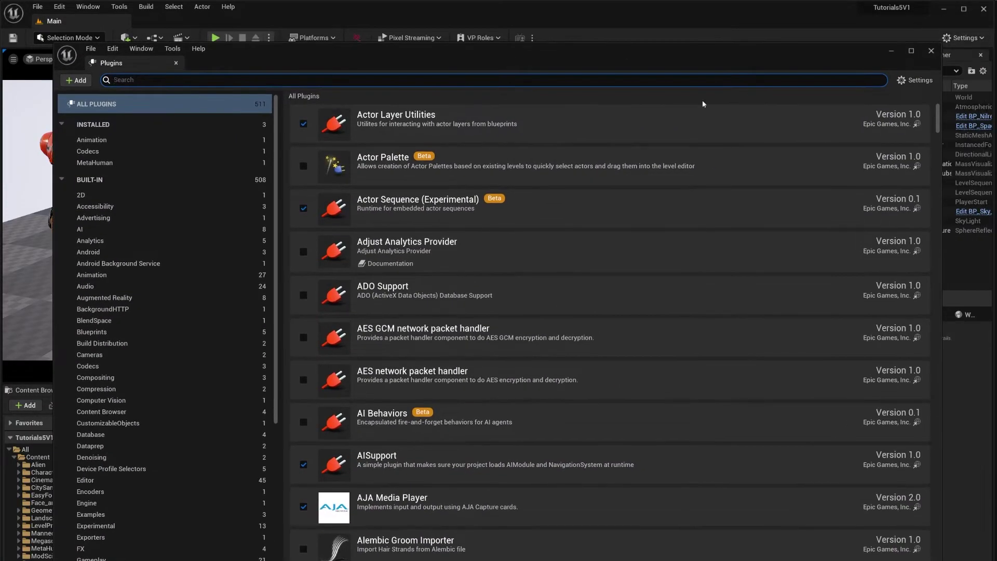
pyautogui.write('neuro')
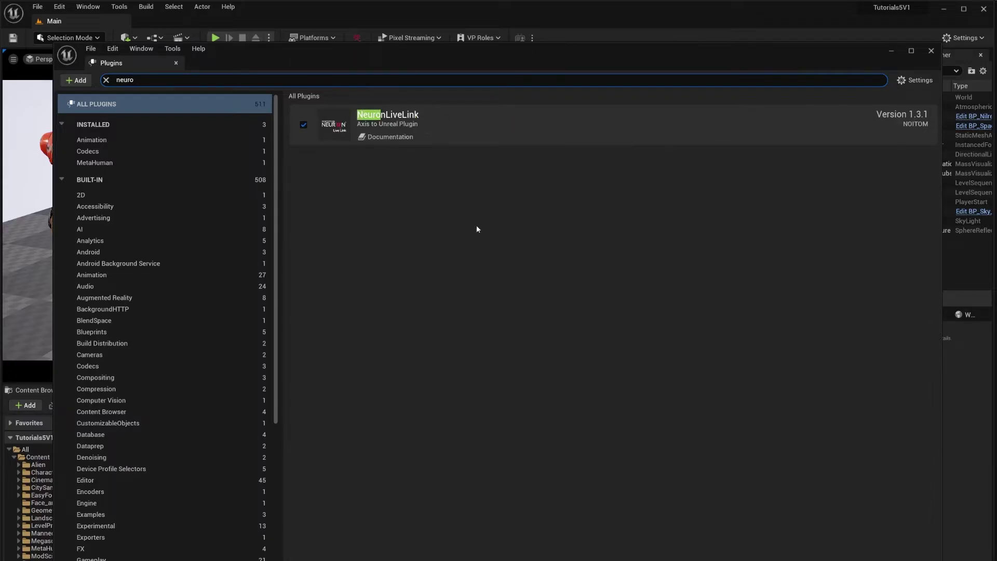
pyautogui.click(931, 51)
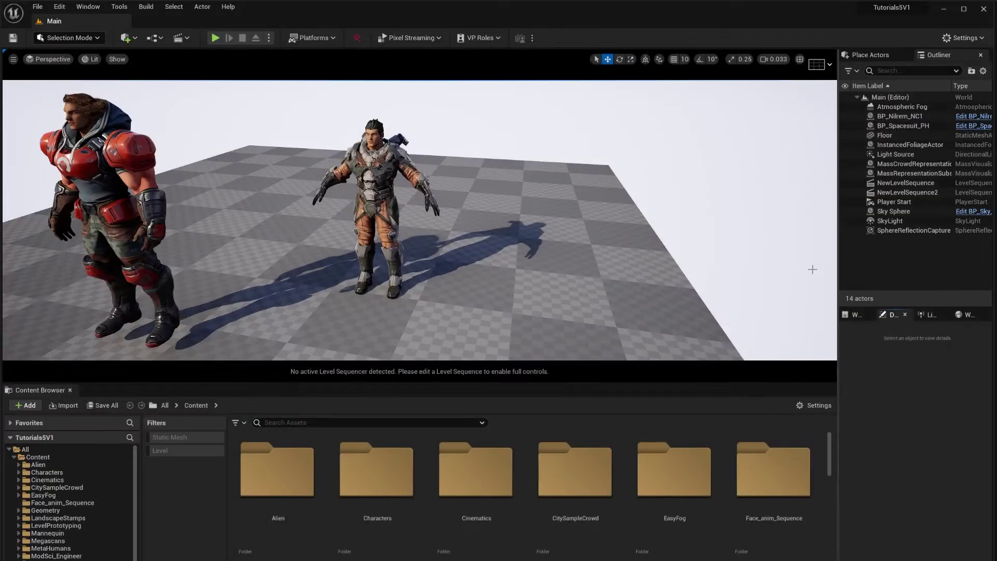
# Show the Live Link panel of the virtual production tools and undock it over the viewport.
pyautogui.click(927, 314)
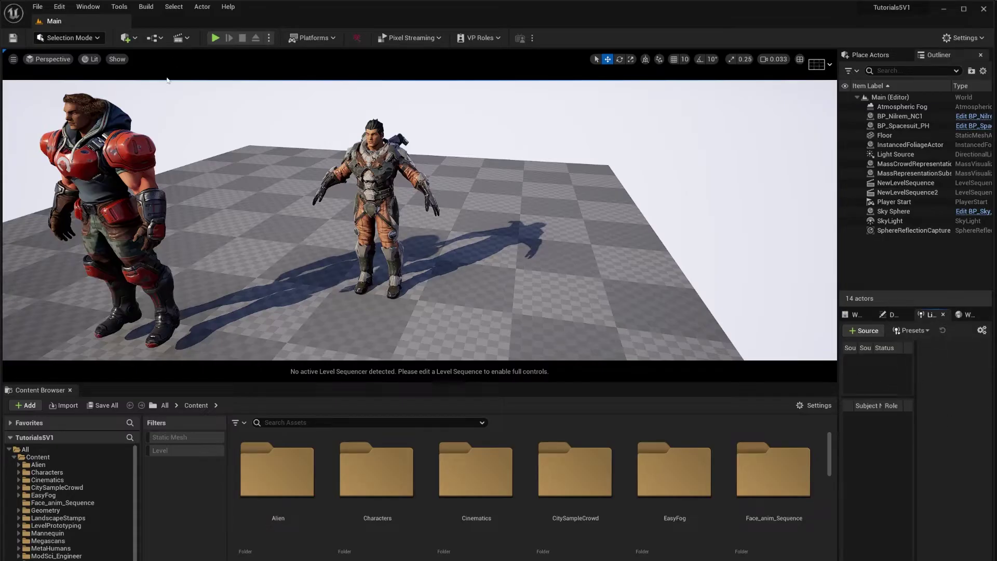
pyautogui.click(88, 7)
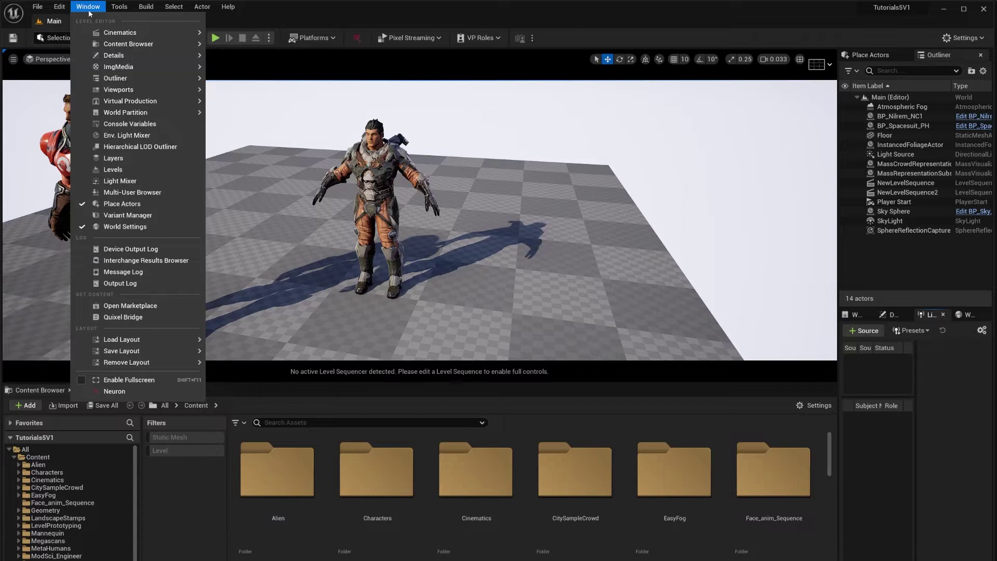
pyautogui.moveTo(156, 100)
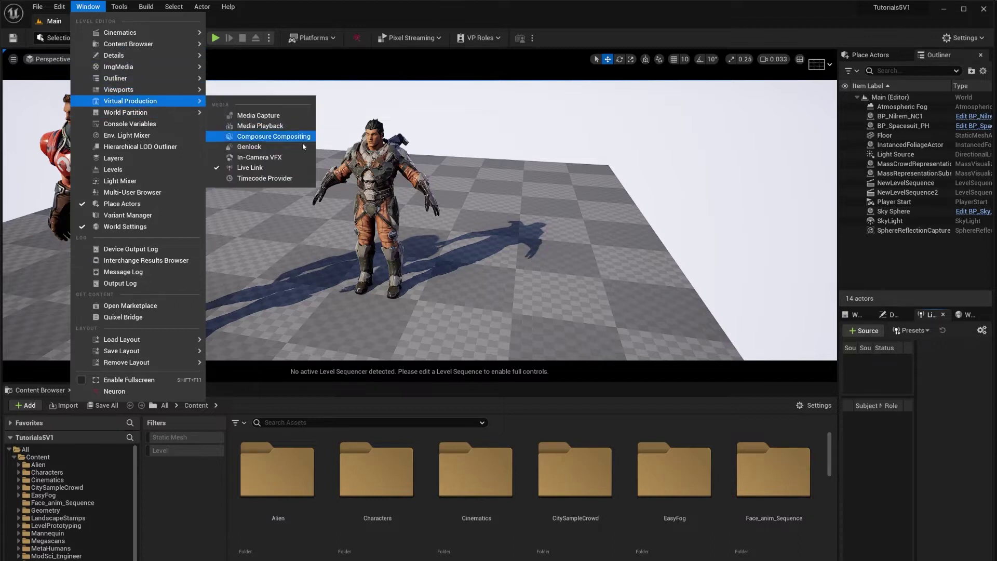
pyautogui.click(932, 313)
pyautogui.moveTo(931, 314); pyautogui.dragTo(467, 191)
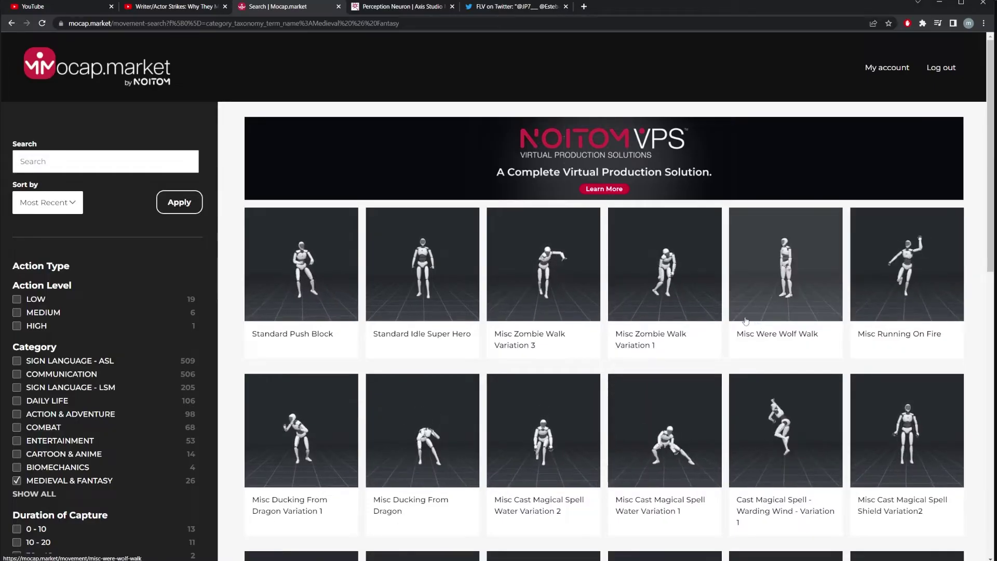
# Open the Misc Cast Magical Spell Water Variation 1 animation, download it in MBX format and close its details.
pyautogui.scroll(-3, 759, 325)
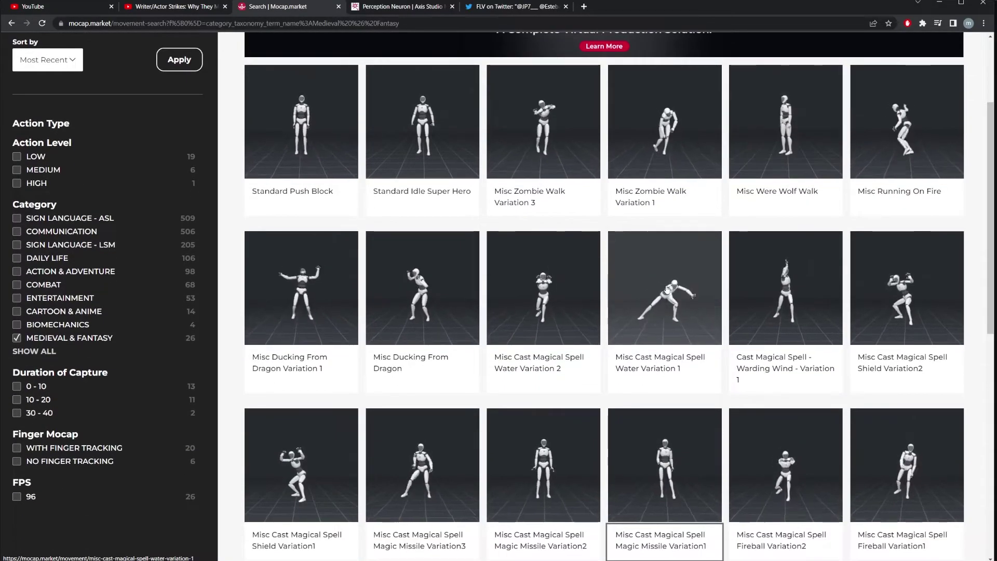
pyautogui.click(662, 363)
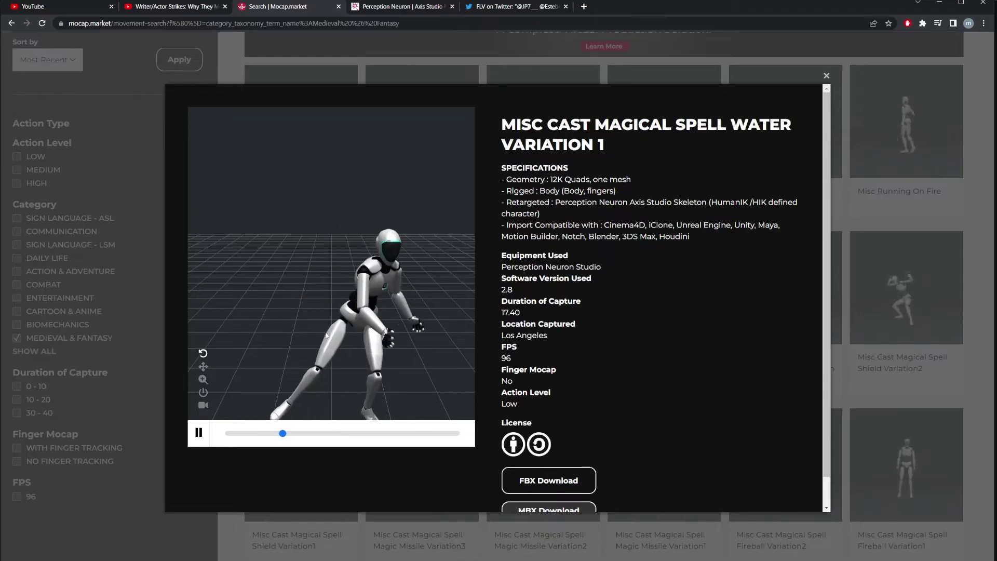
pyautogui.scroll(-1, 682, 321)
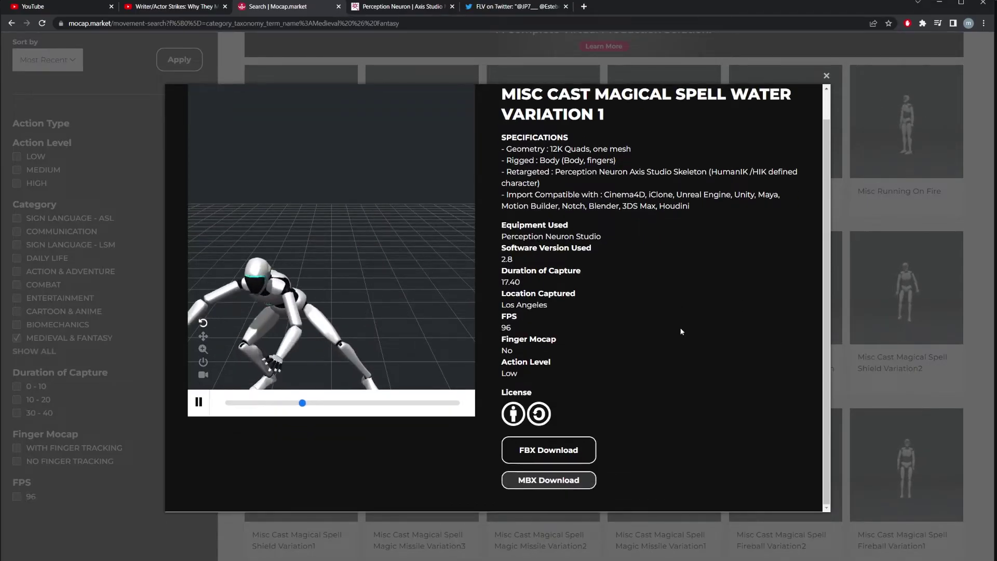
pyautogui.click(556, 482)
pyautogui.click(973, 170)
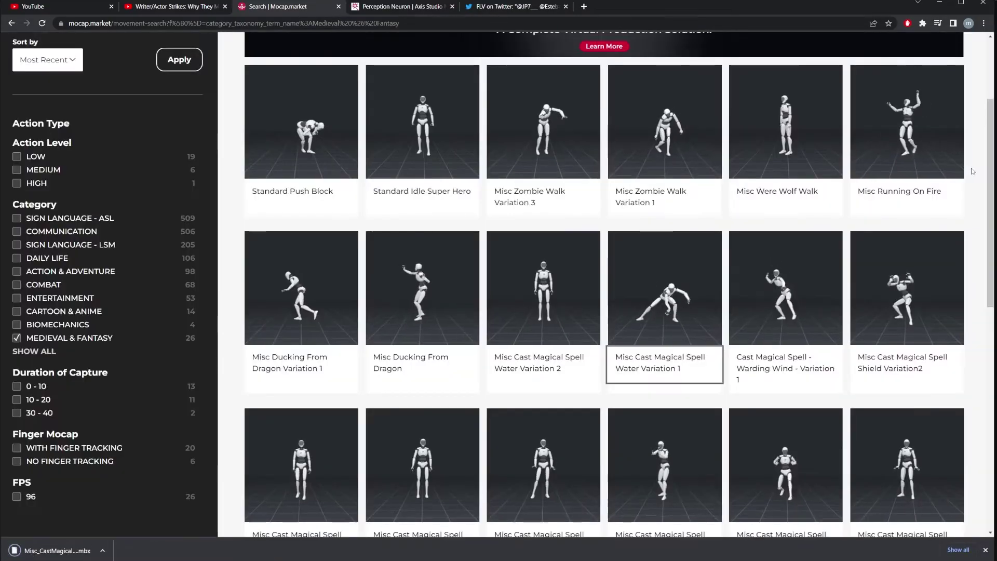
pyautogui.scroll(3, 972, 170)
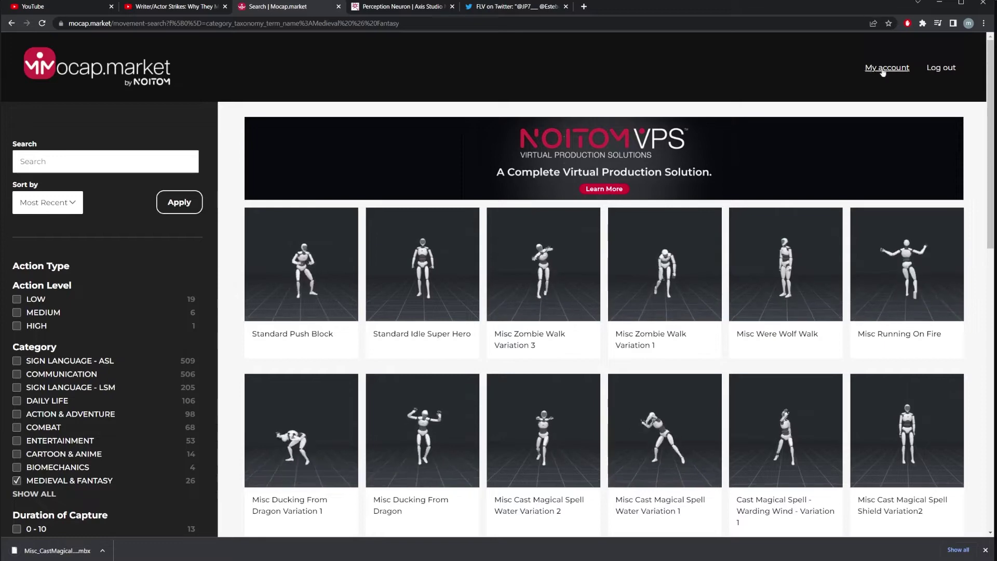
pyautogui.scroll(-1, 833, 195)
pyautogui.scroll(-1, 833, 195)
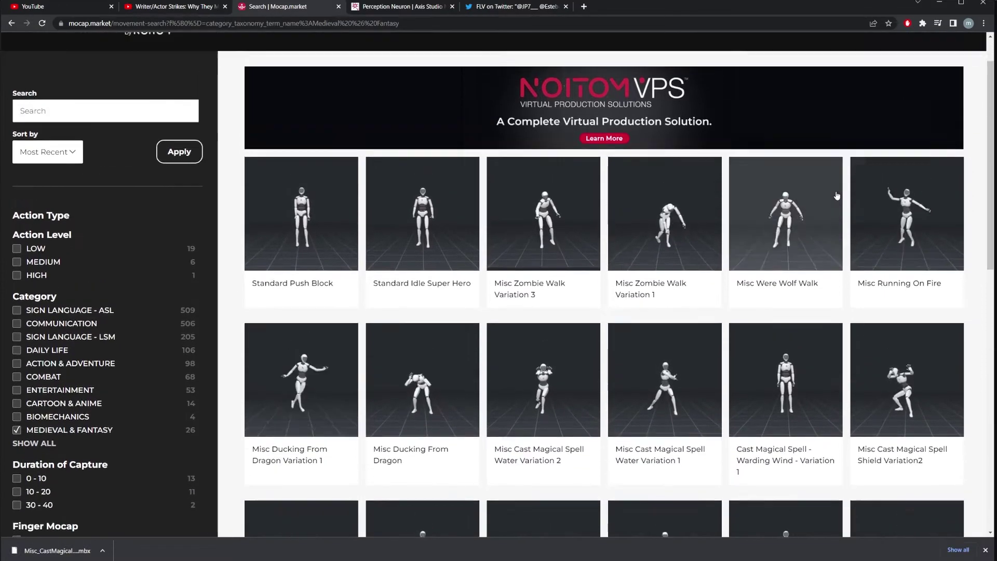
pyautogui.scroll(2, 834, 155)
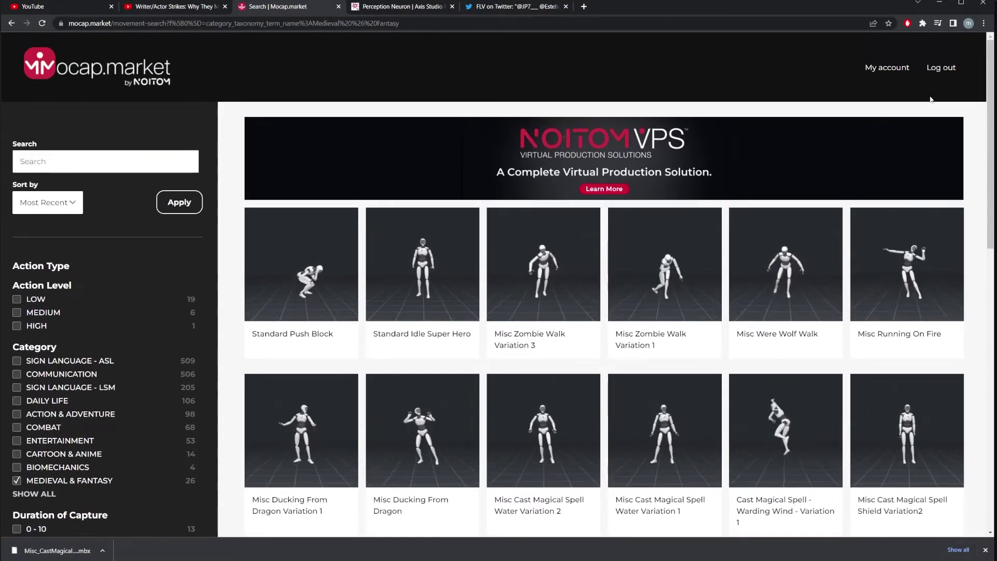
pyautogui.scroll(-1, 532, 334)
pyautogui.scroll(-2, 533, 333)
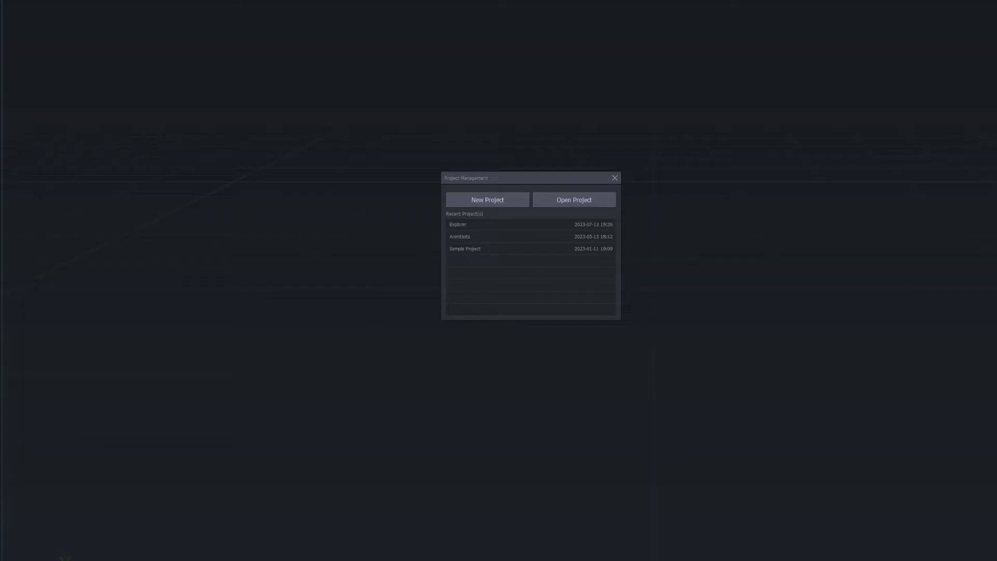
# Switch to Axis Studio, open the Sample Project and import Misc_CastMagicalSpell_Water_Variation1.mbx from the Downloads folder.
pyautogui.moveTo(477, 182)
pyautogui.mouseDown()
pyautogui.moveTo(581, 180)
pyautogui.moveTo(465, 188)
pyautogui.mouseUp()
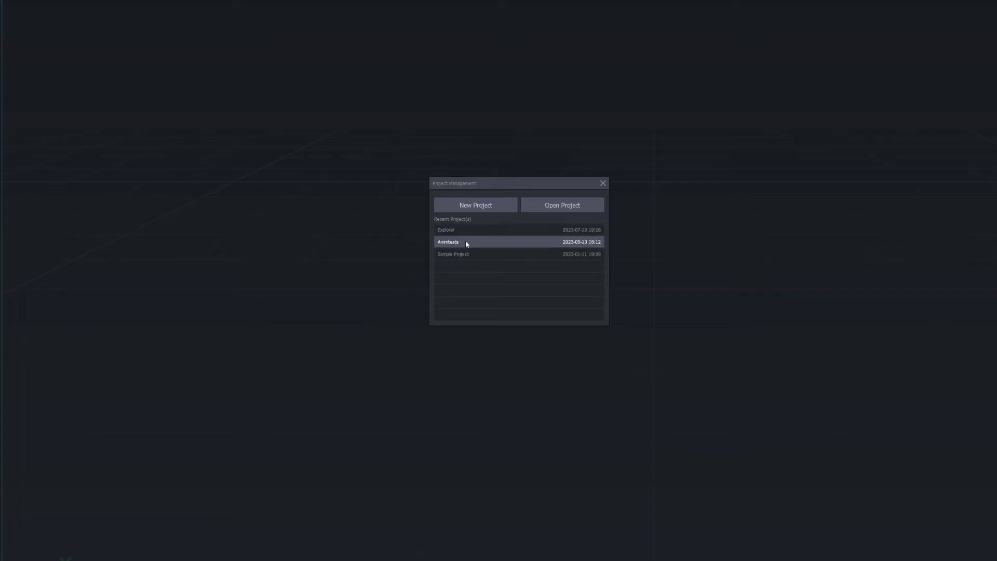
pyautogui.doubleClick(447, 257)
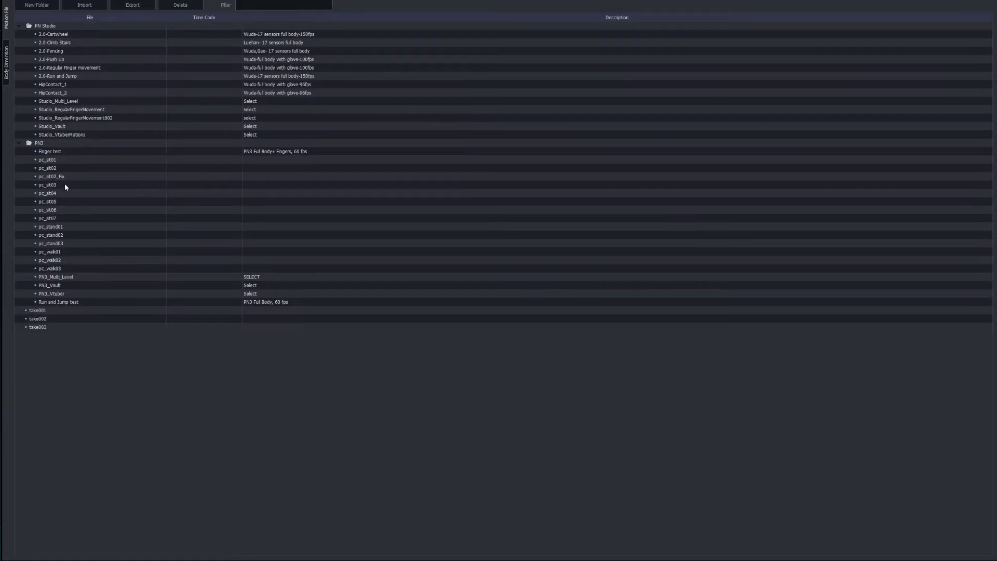
pyautogui.click(91, 7)
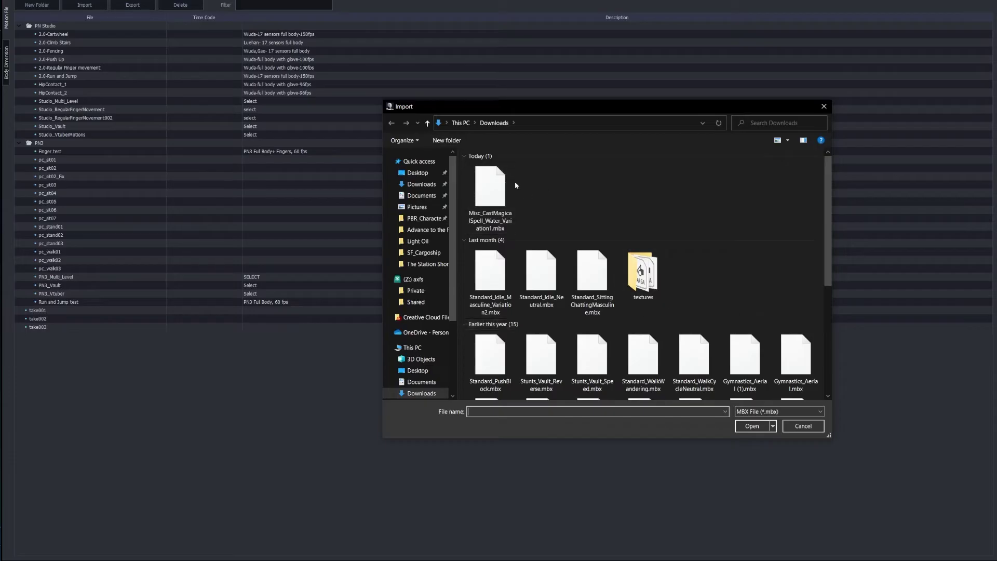
pyautogui.click(488, 184)
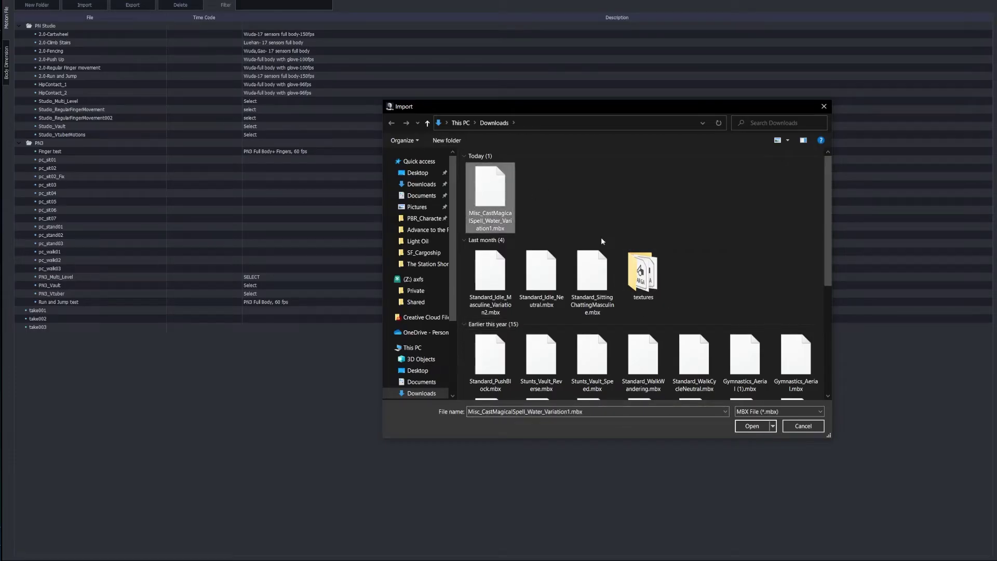
pyautogui.click(751, 426)
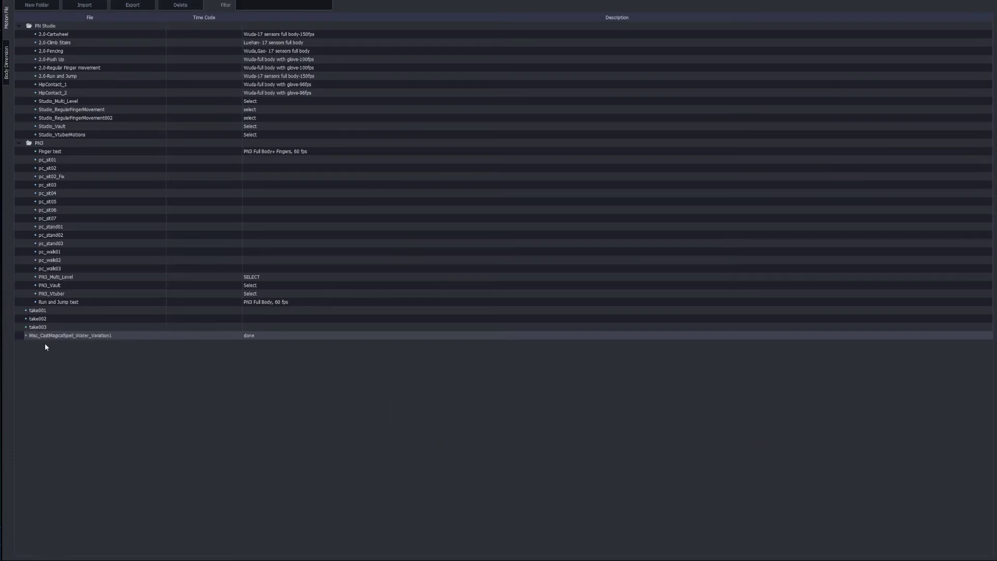
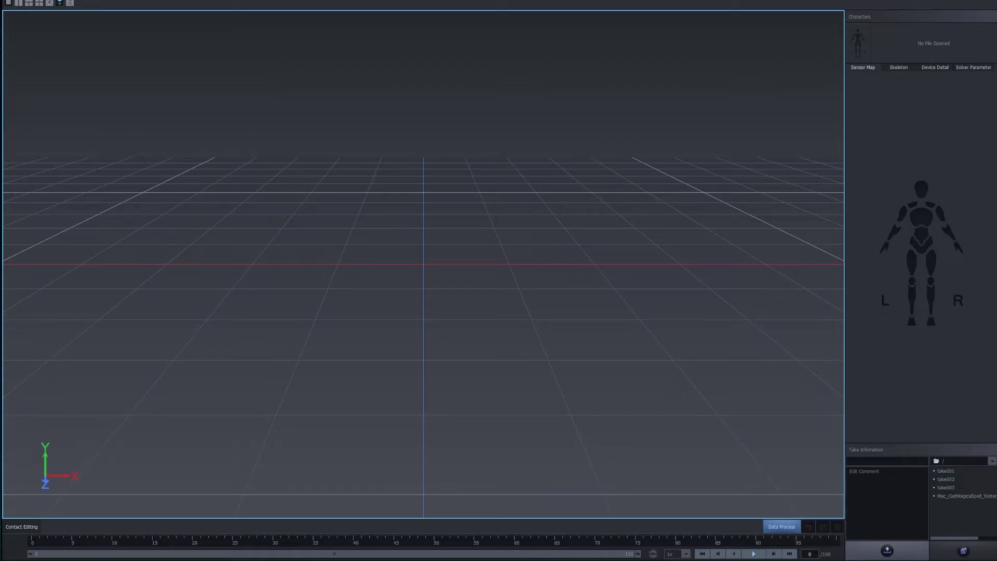
# Open the BVH Broadcasting settings and review the options for BVH - Capture and BVH - Edit.
pyautogui.moveTo(947, 11)
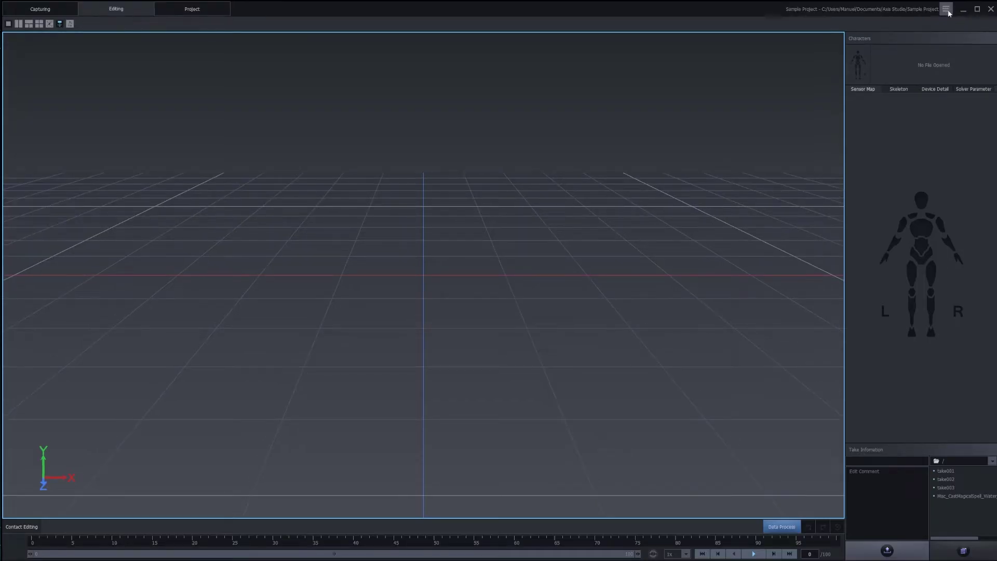
pyautogui.click(947, 11)
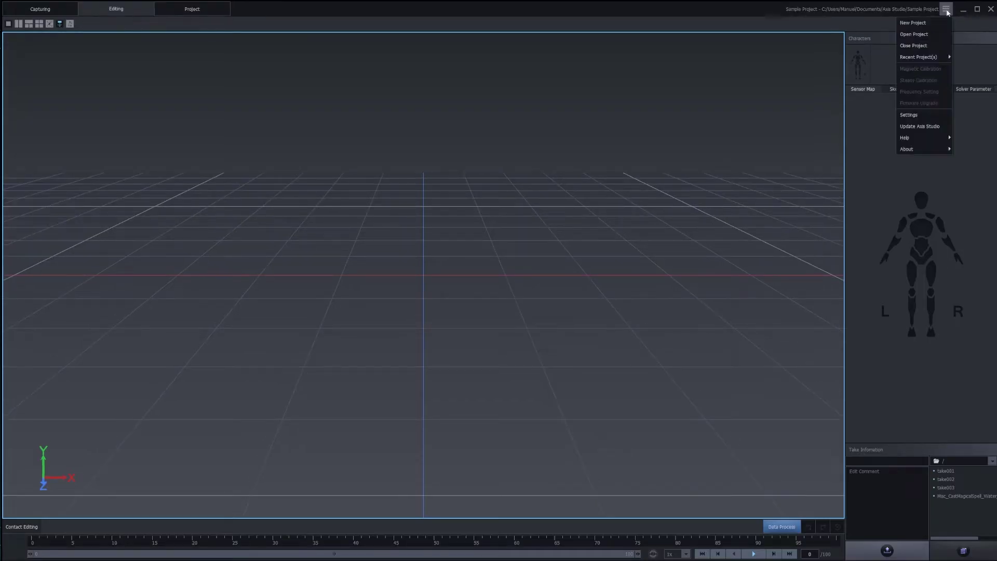
pyautogui.click(908, 115)
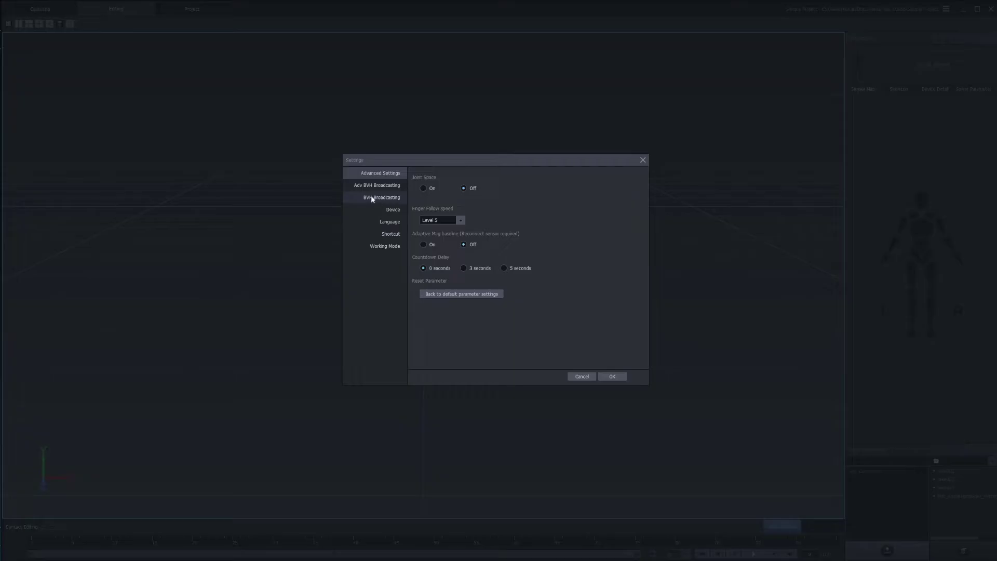
pyautogui.click(388, 199)
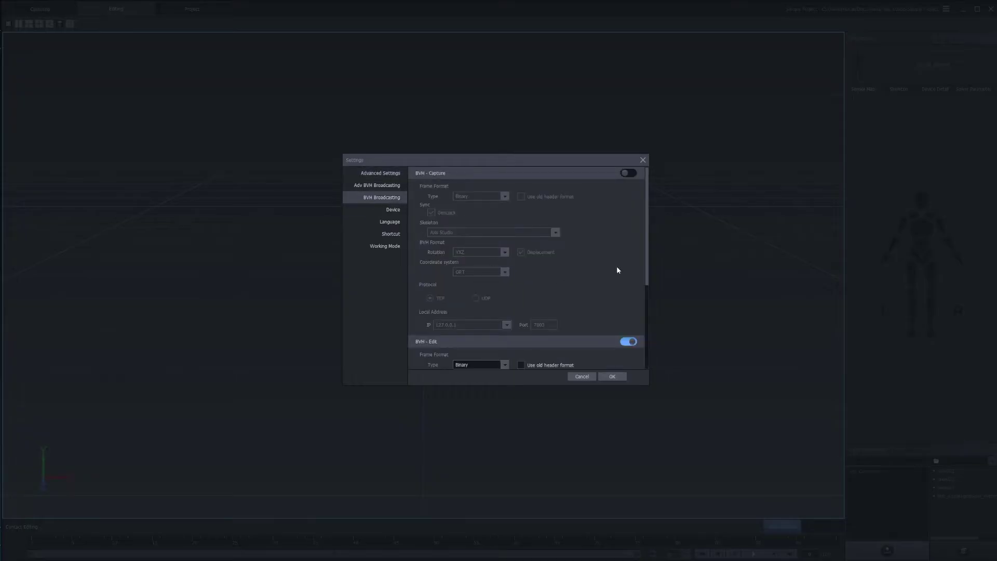
pyautogui.scroll(-4, 604, 300)
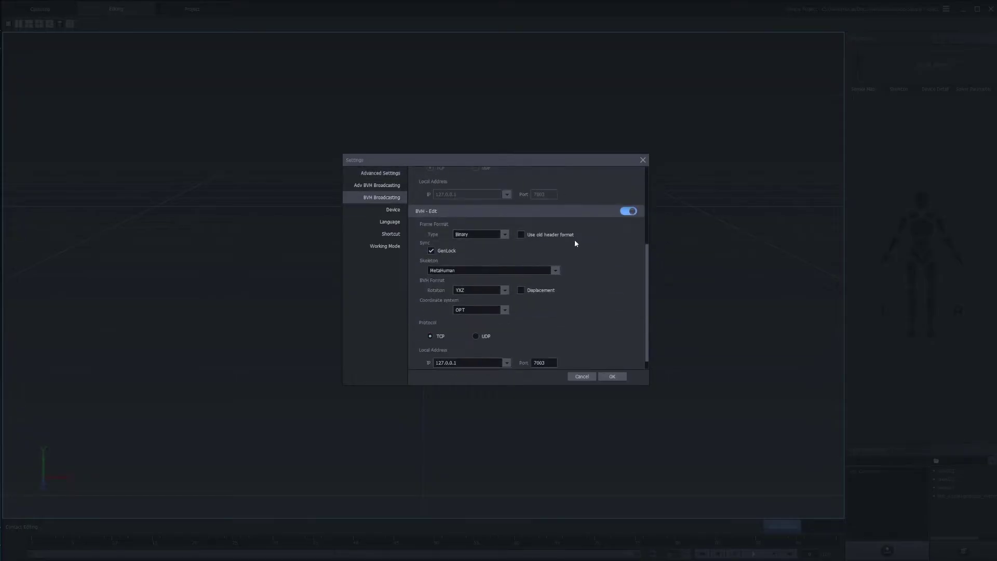
pyautogui.scroll(4, 647, 268)
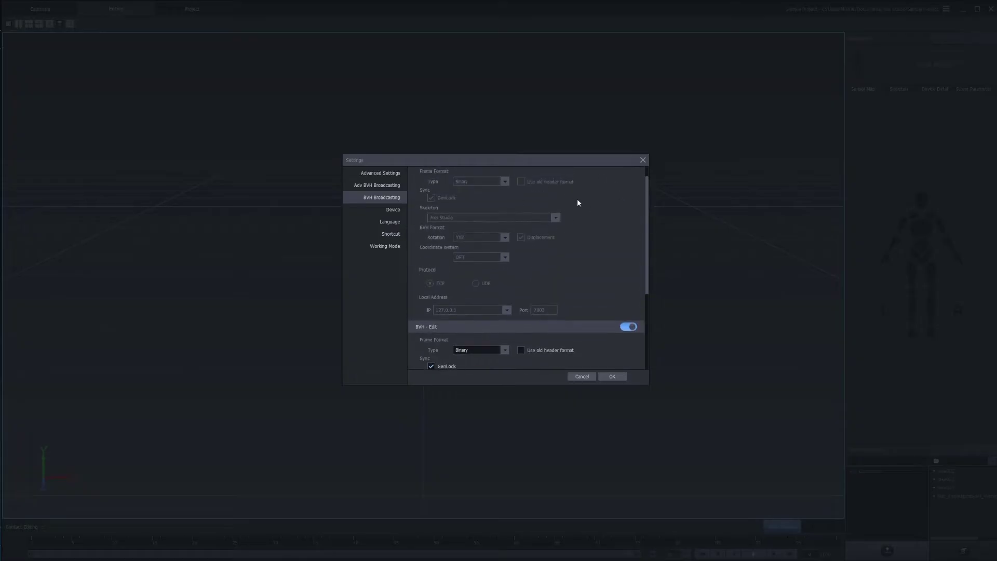
pyautogui.scroll(1, 641, 208)
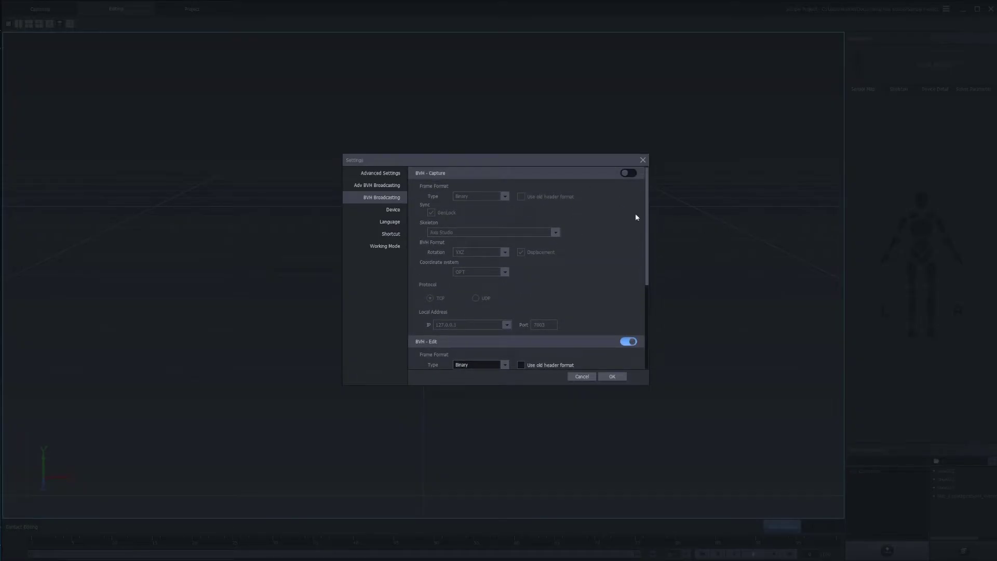
# Set the BVH - Edit skeleton to Unreal Engine and confirm the broadcasting settings.
pyautogui.scroll(-4, 647, 249)
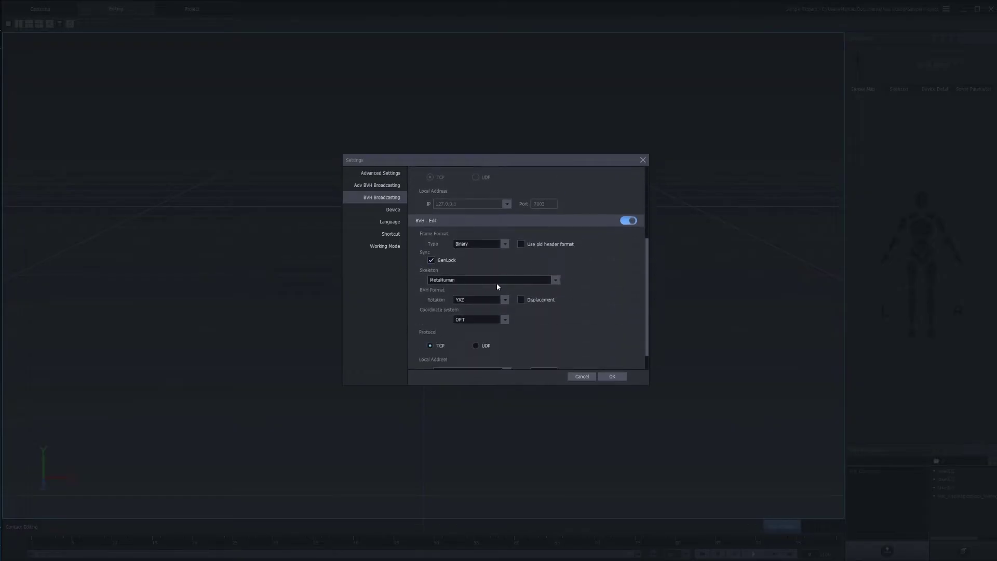
pyautogui.click(555, 280)
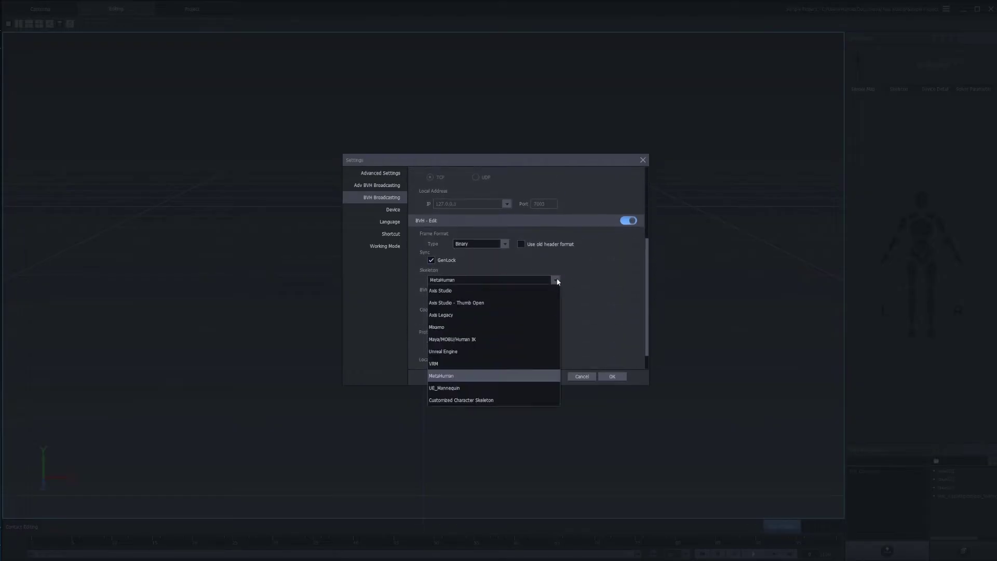
pyautogui.click(449, 353)
pyautogui.moveTo(649, 291); pyautogui.dragTo(652, 308)
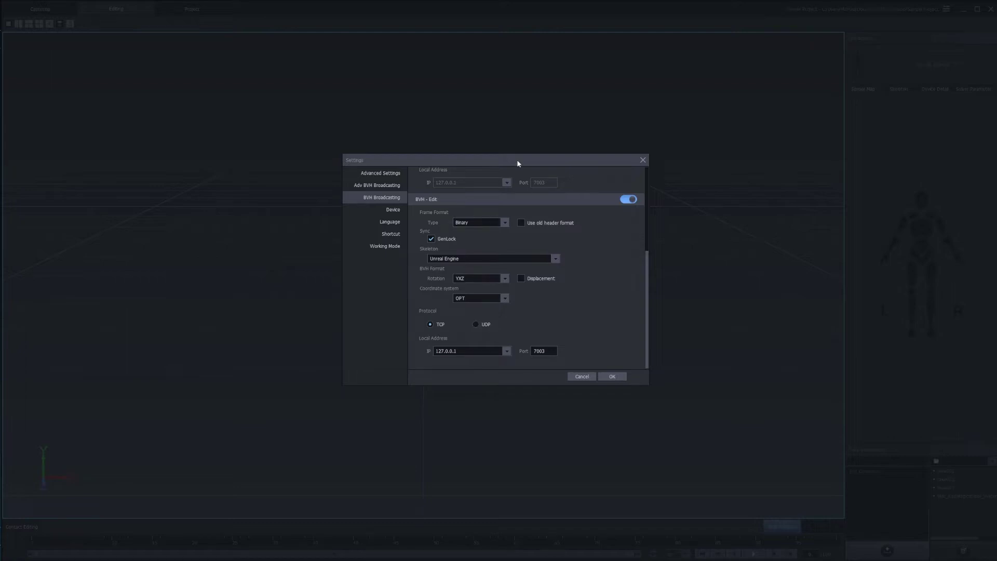
pyautogui.moveTo(516, 159); pyautogui.dragTo(543, 136)
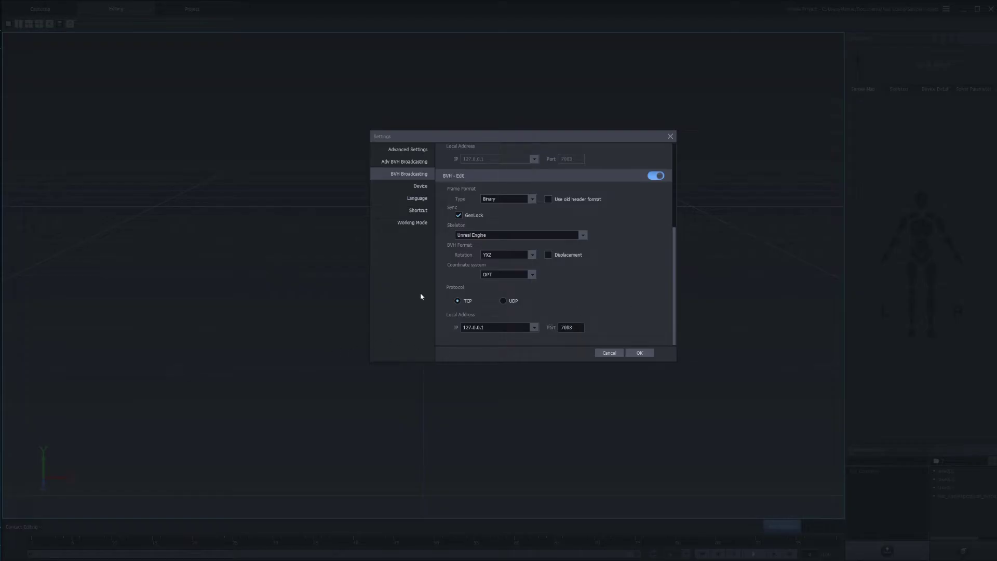
pyautogui.click(640, 353)
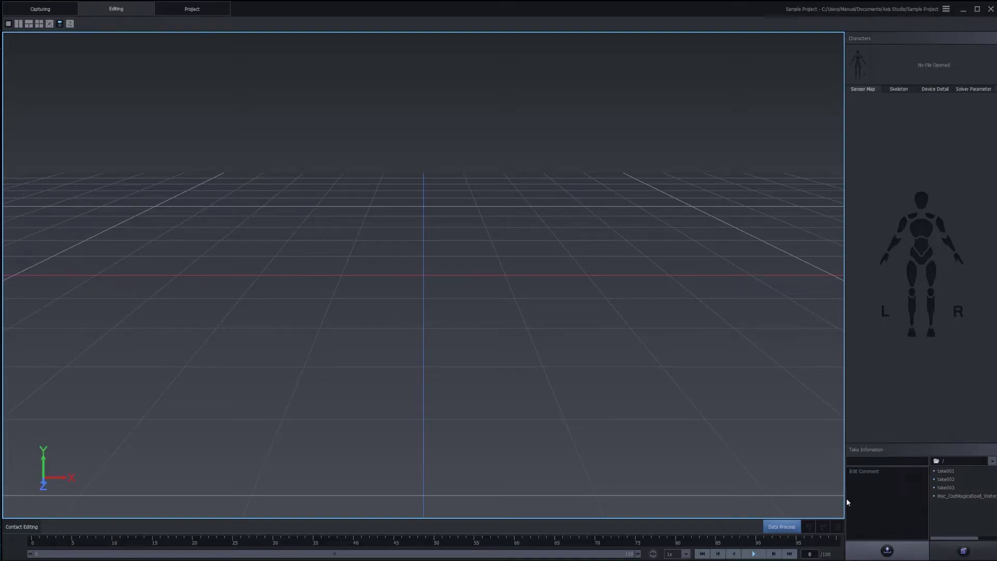
# Load the Misc_CastMagicalSpell_Water_Variation1 take for editing and view its character from a raised, angled viewpoint.
pyautogui.doubleClick(959, 496)
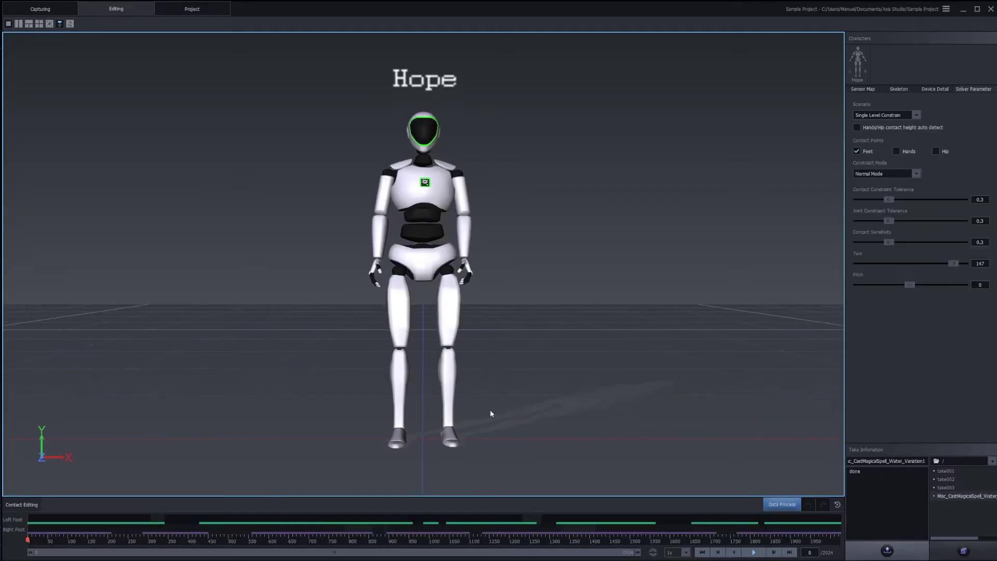
pyautogui.scroll(-2, 418, 340)
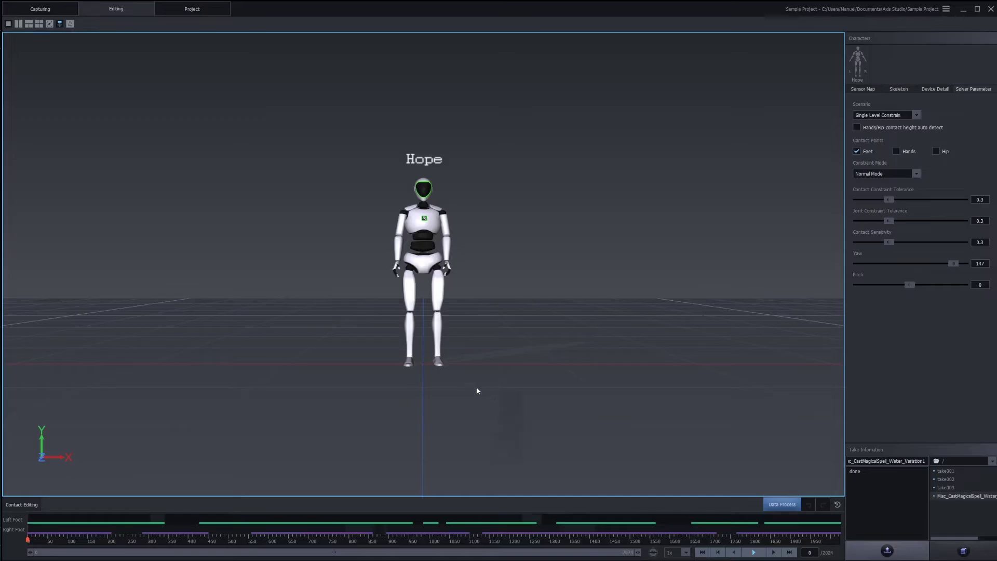
pyautogui.scroll(3, 470, 353)
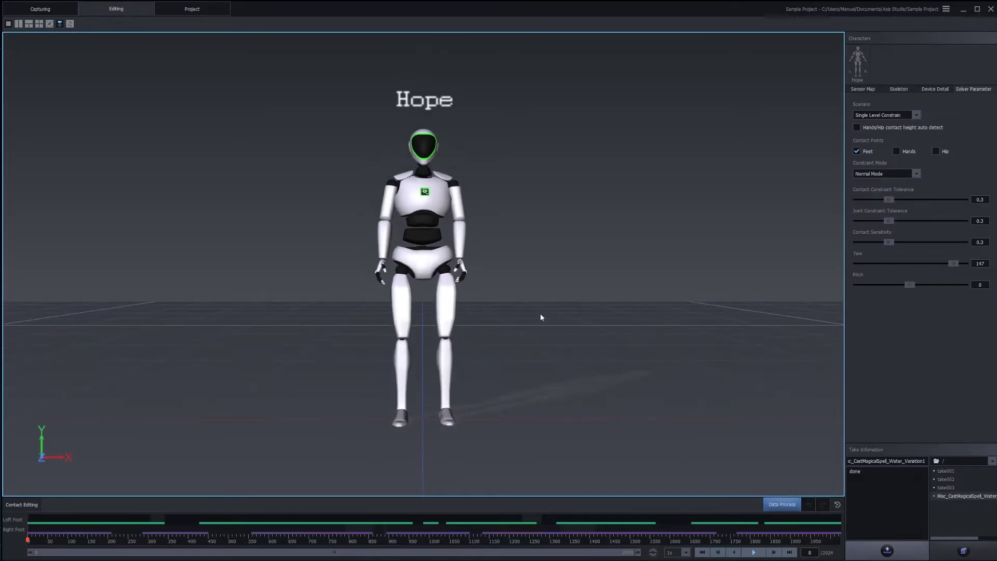
pyautogui.scroll(2, 493, 327)
pyautogui.scroll(-4, 482, 292)
pyautogui.scroll(-2, 482, 291)
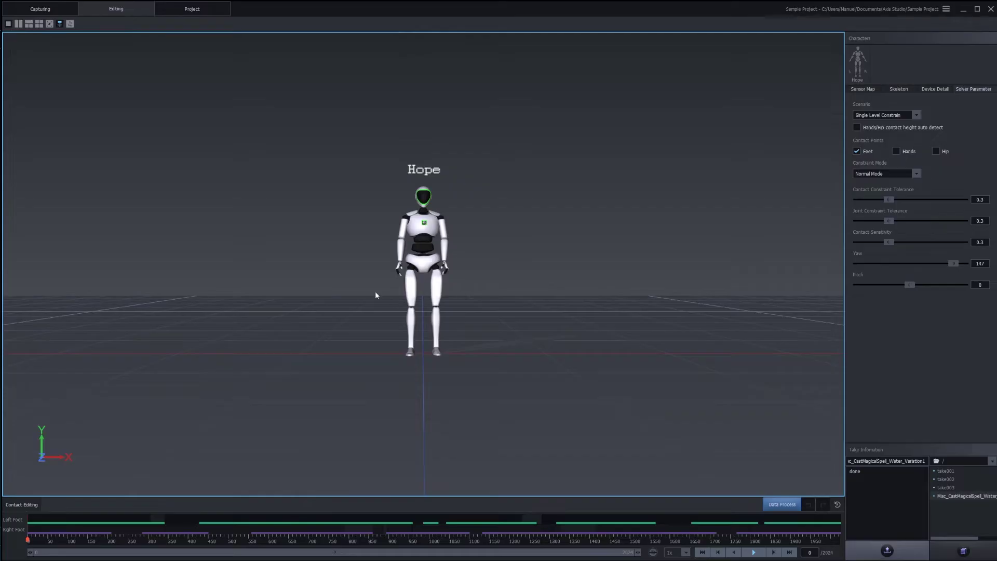
pyautogui.moveTo(376, 295); pyautogui.dragTo(441, 348, button='middle')
# Preview the spell take by scrubbing and playing it, rewind it to frame 0 and start playback again.
pyautogui.moveTo(28, 539); pyautogui.dragTo(281, 507)
pyautogui.click(754, 552)
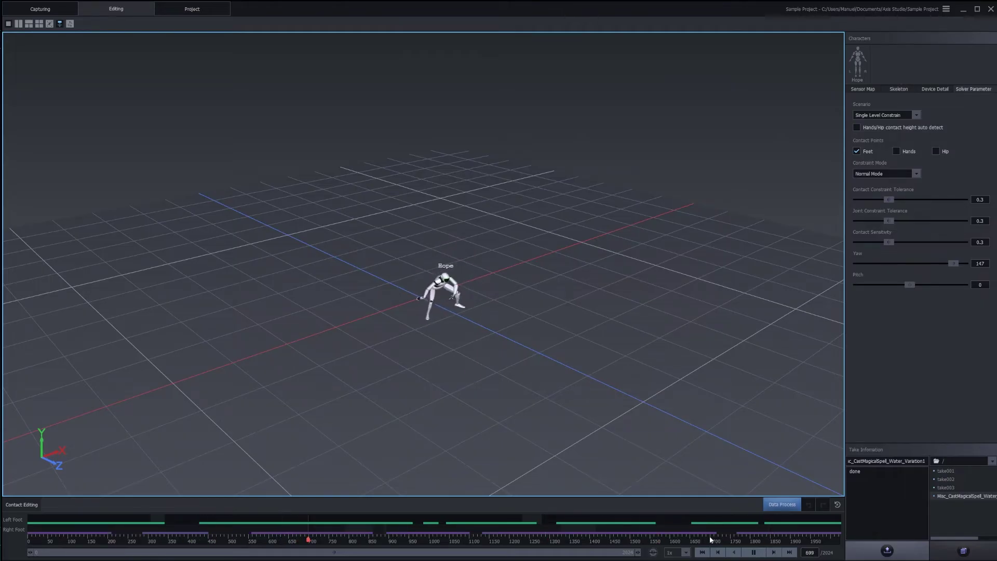
pyautogui.press('space')
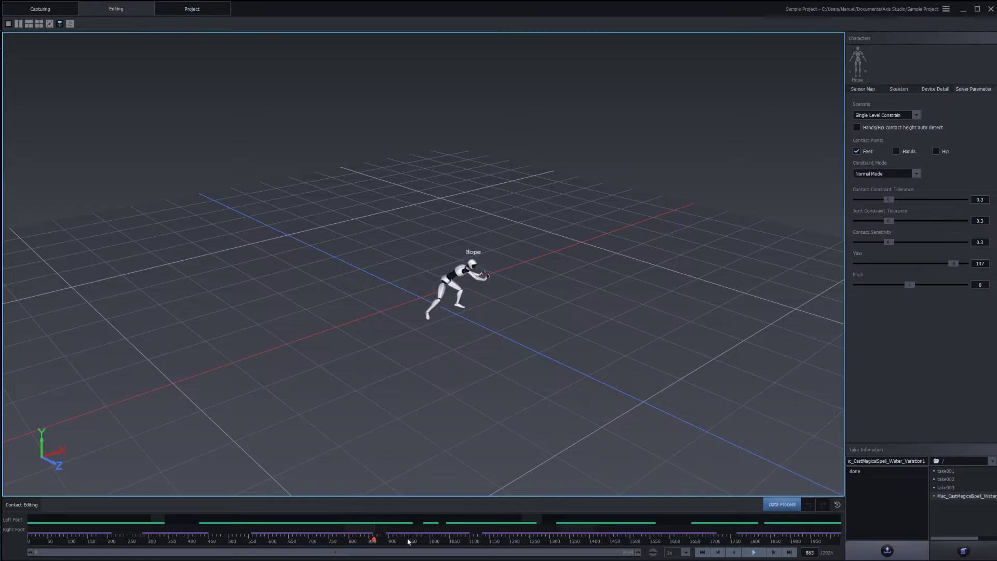
pyautogui.moveTo(344, 538); pyautogui.dragTo(18, 543)
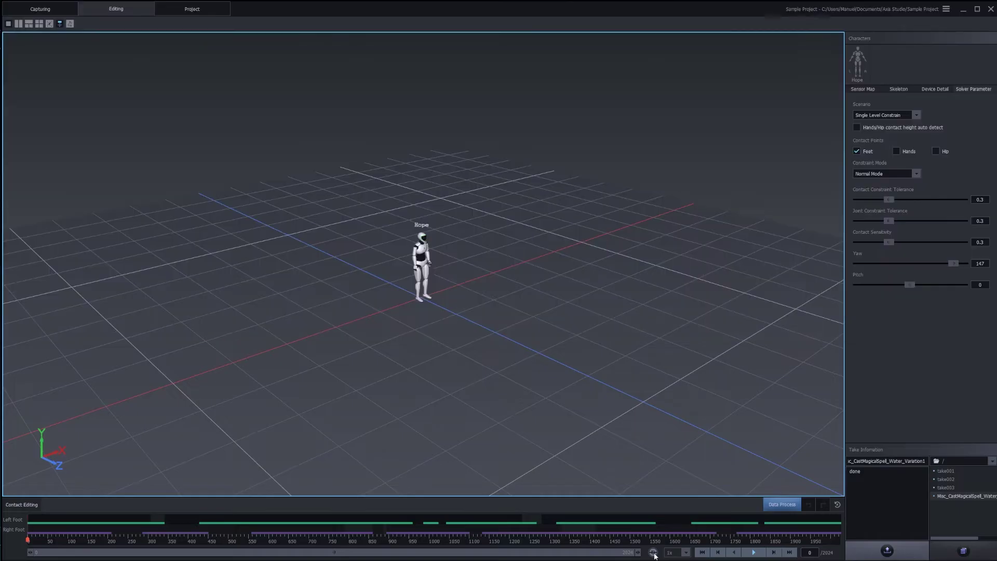
pyautogui.click(754, 552)
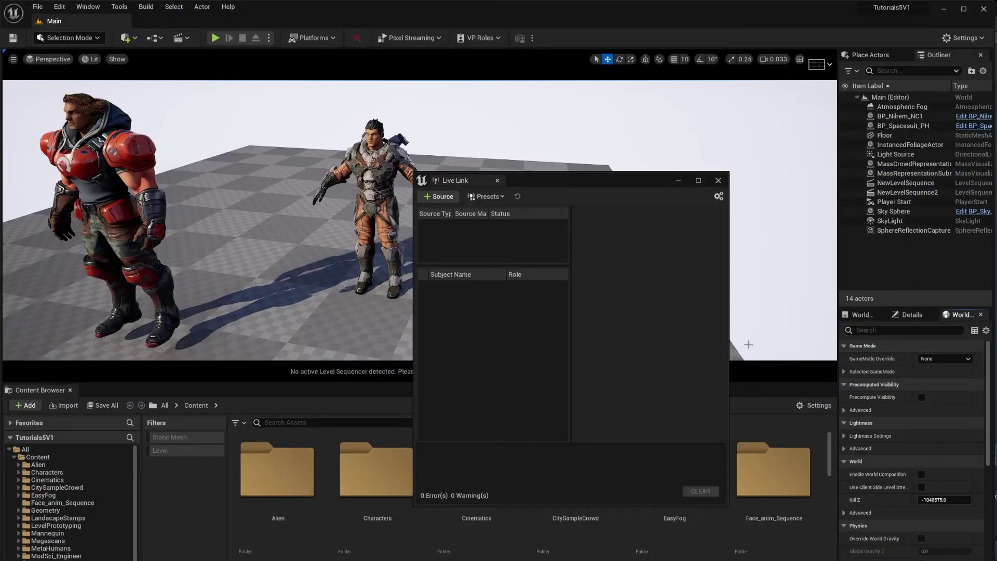
# Add an Axis Neuron Live source over TCP in Live Link and minimize the Live Link window.
pyautogui.click(442, 198)
pyautogui.moveTo(441, 225)
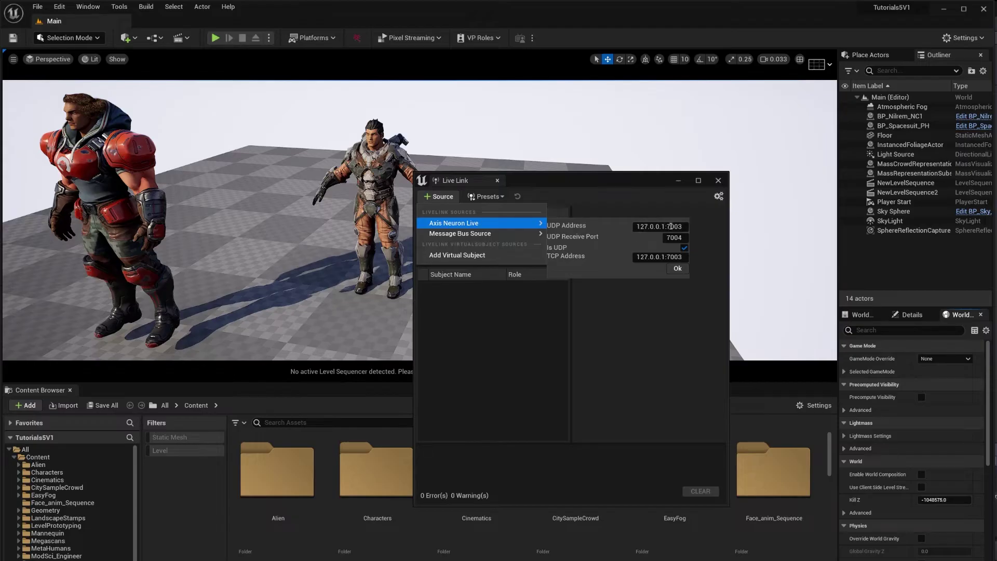
pyautogui.click(678, 268)
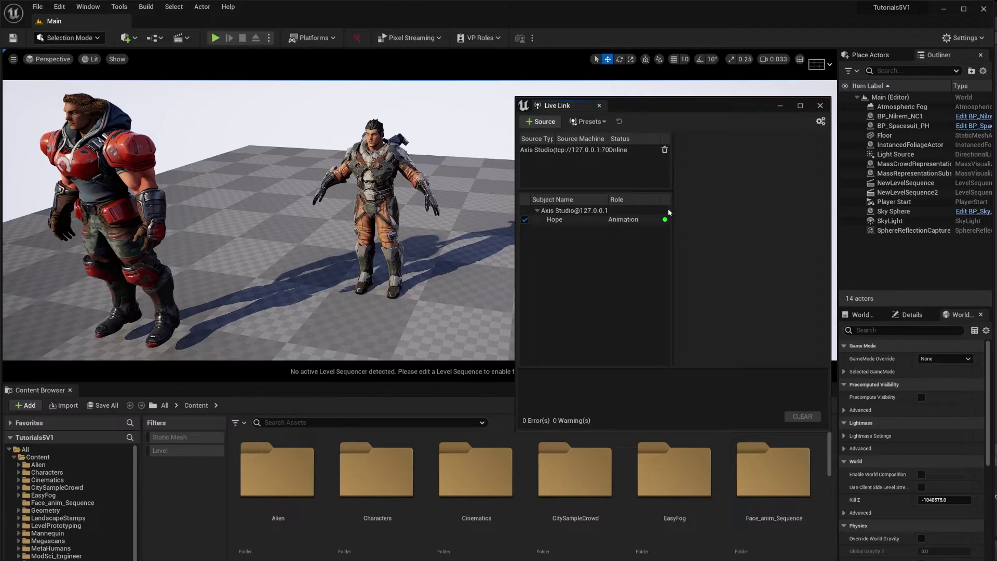
pyautogui.click(780, 105)
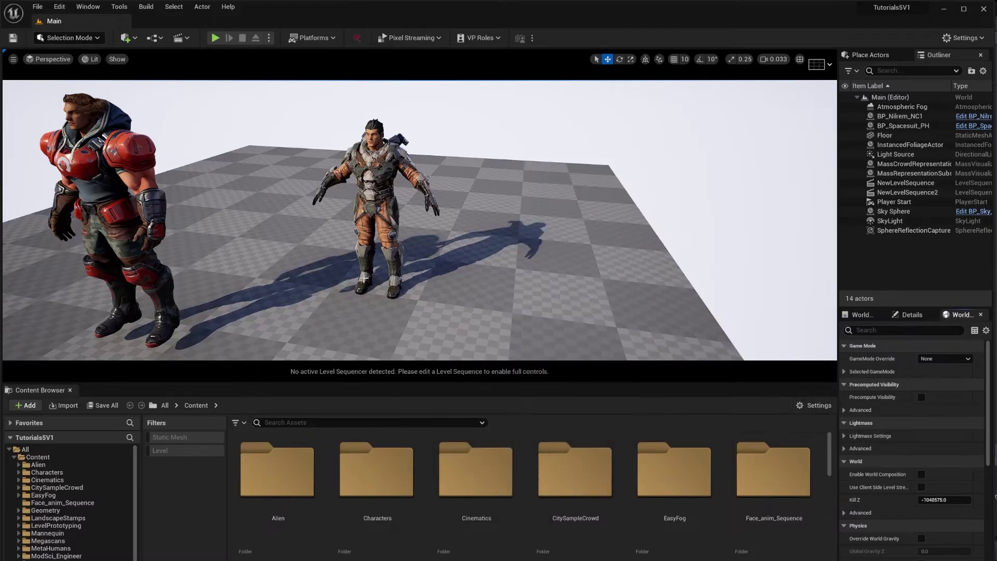
# Browse the project content to the Meshes folder inside Characters > Mannequins.
pyautogui.doubleClick(378, 480)
pyautogui.doubleClick(270, 481)
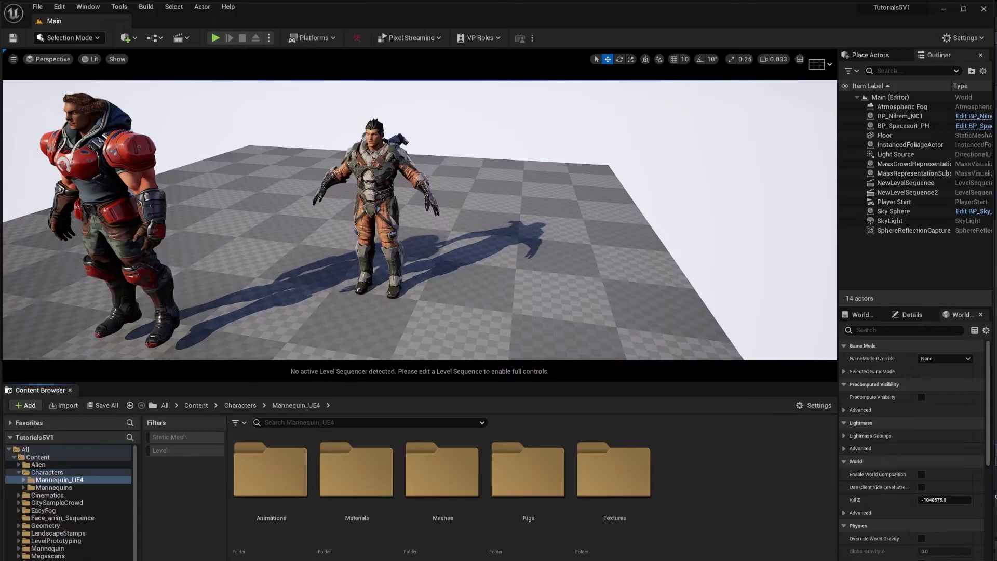
pyautogui.click(244, 406)
pyautogui.click(347, 489)
pyautogui.doubleClick(347, 489)
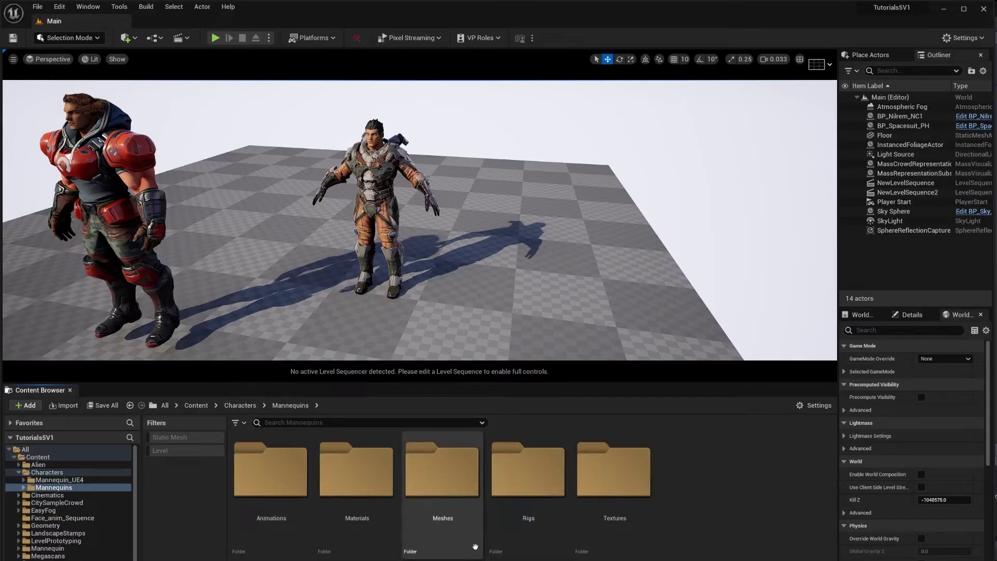
pyautogui.doubleClick(439, 525)
pyautogui.moveTo(461, 358)
pyautogui.mouseDown(button='middle')
pyautogui.moveTo(470, 332)
pyautogui.moveTo(456, 354)
pyautogui.mouseUp(button='middle')
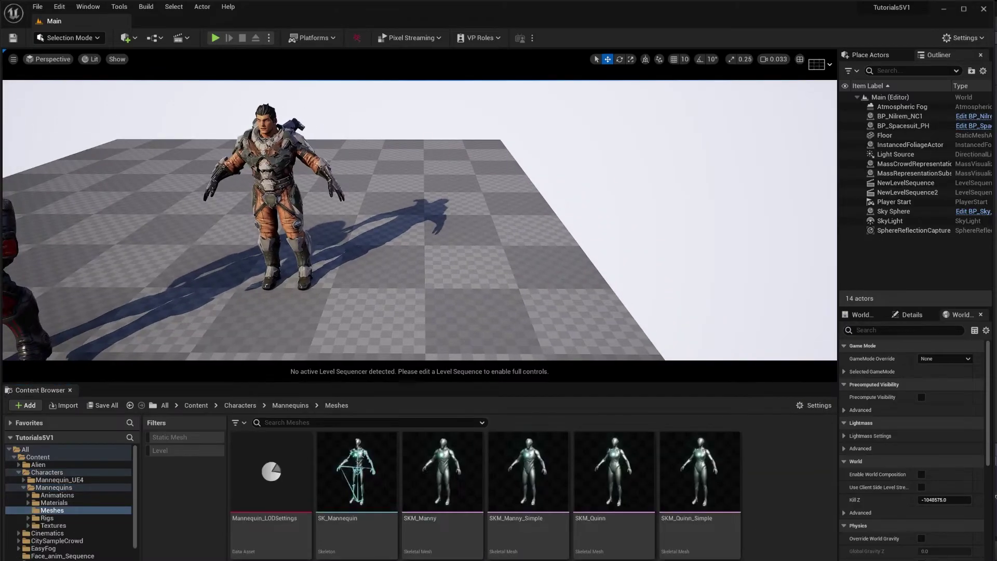
# Create an Anim Blueprint from the SK_Mannequin skeleton, keep the suggested name and open it for editing.
pyautogui.click(362, 499)
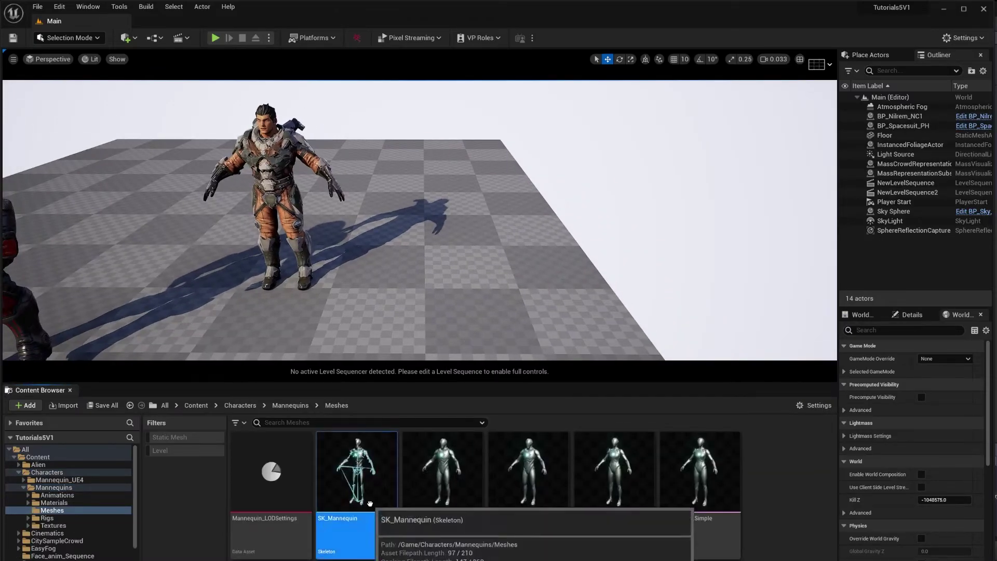
pyautogui.rightClick(366, 498)
pyautogui.moveTo(452, 276)
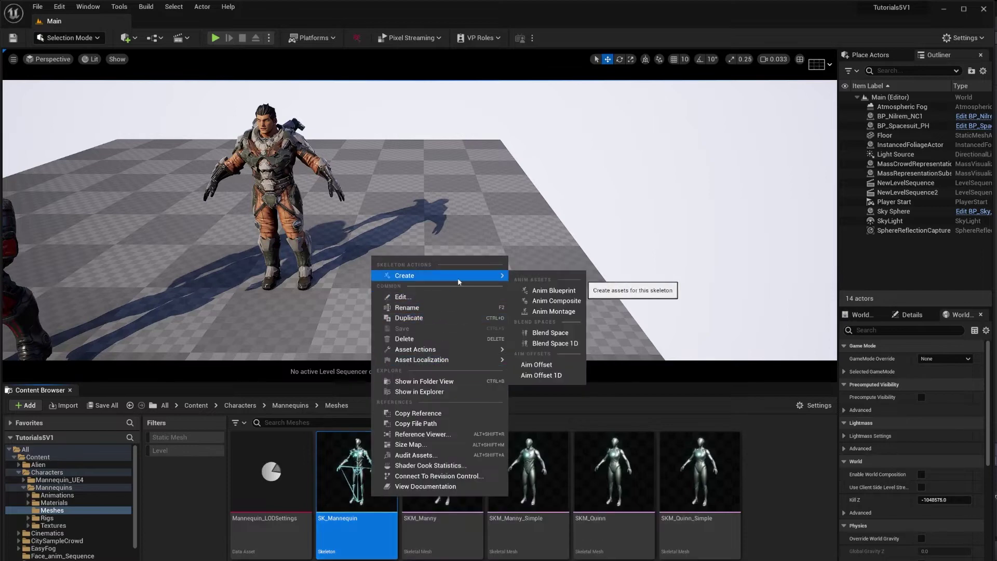
pyautogui.click(564, 298)
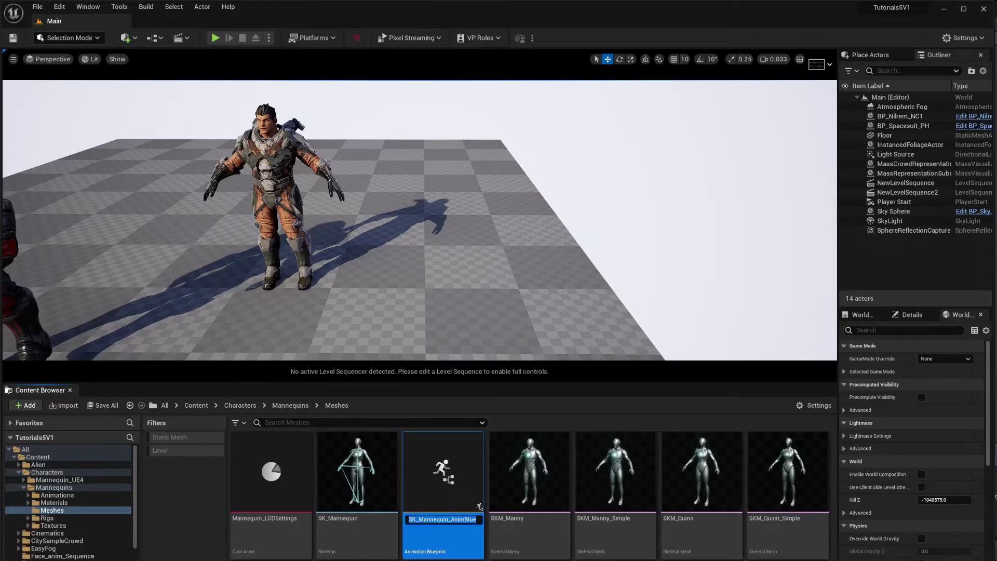
pyautogui.press('Return')
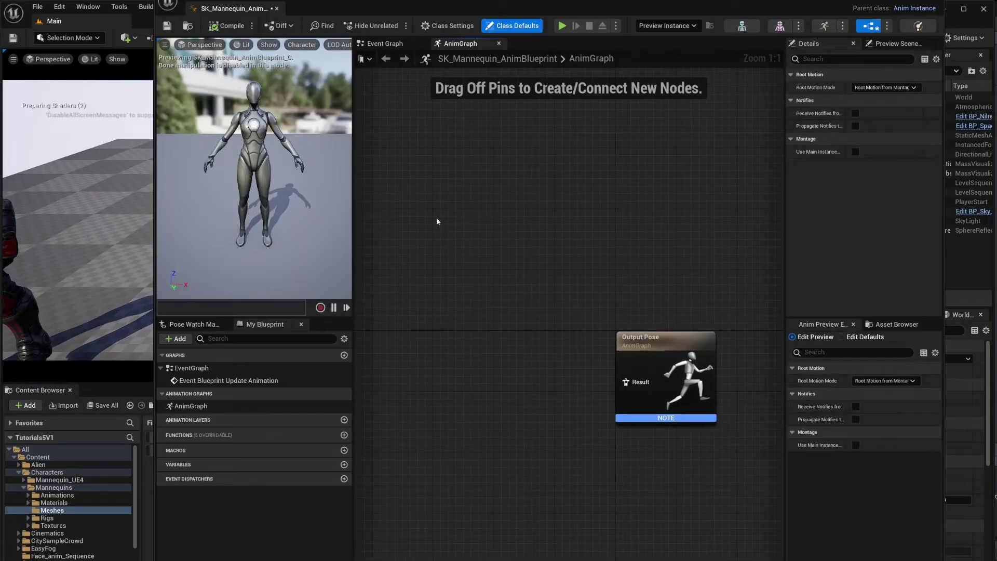
# Add a Live Link Pose node with the subject Hope to the AnimGraph and connect it to the Output Pose.
pyautogui.rightClick(431, 211)
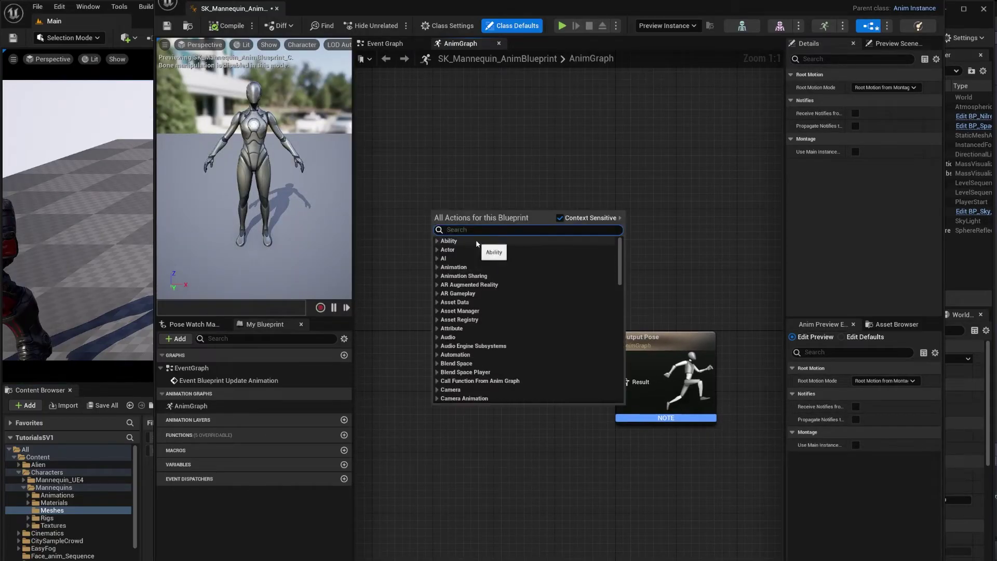
pyautogui.write('live')
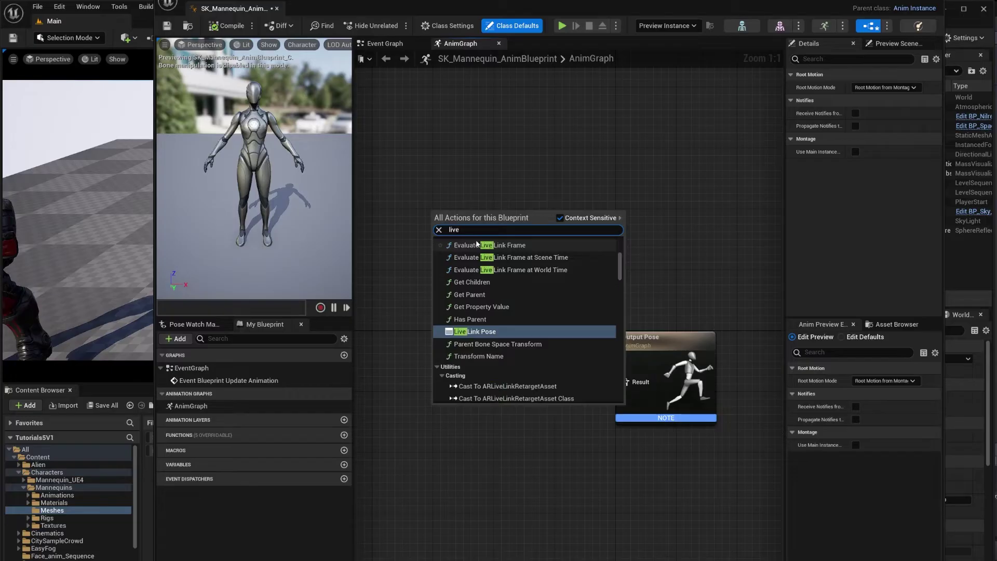
pyautogui.click(525, 332)
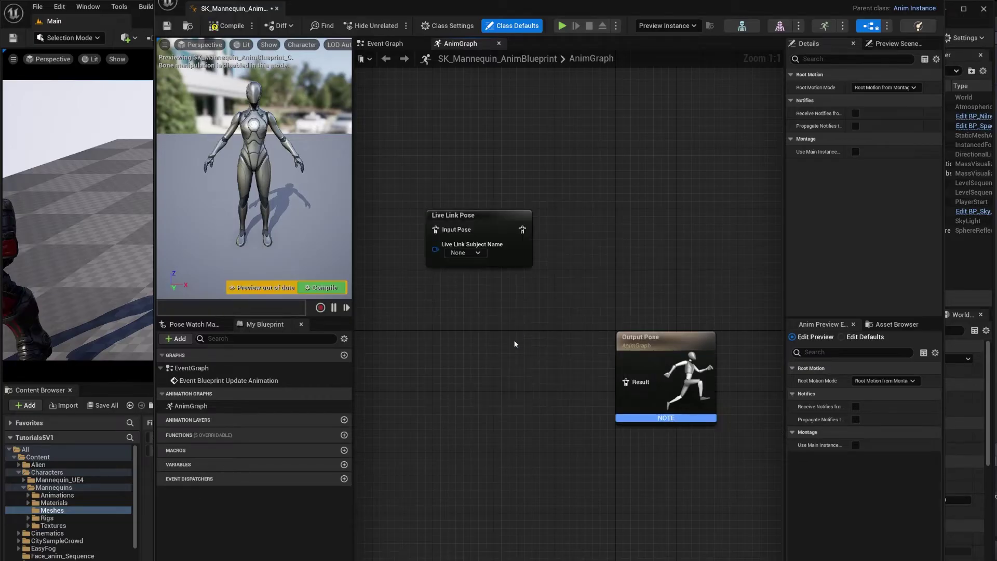
pyautogui.click(463, 253)
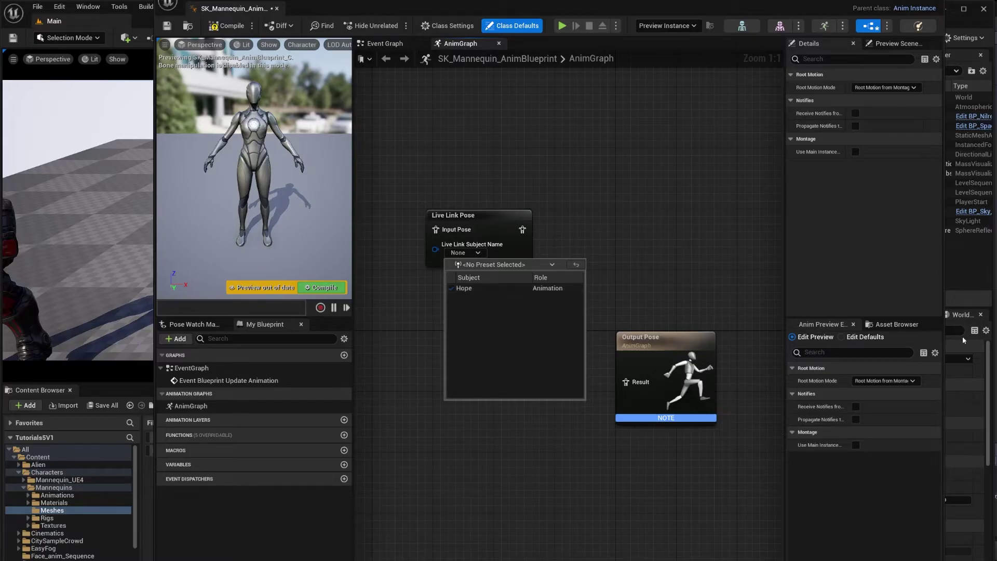
pyautogui.click(502, 288)
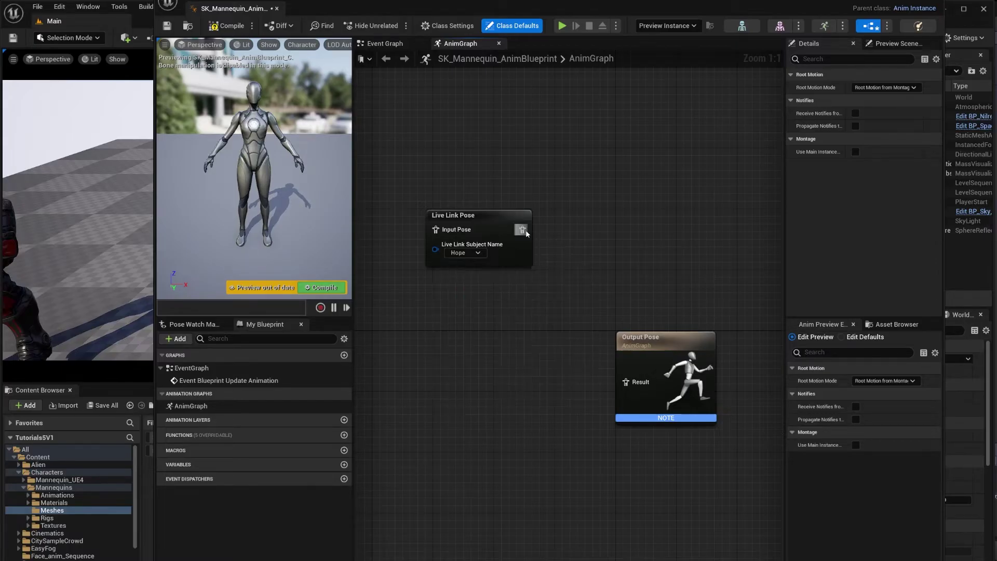
pyautogui.moveTo(601, 313); pyautogui.dragTo(632, 385)
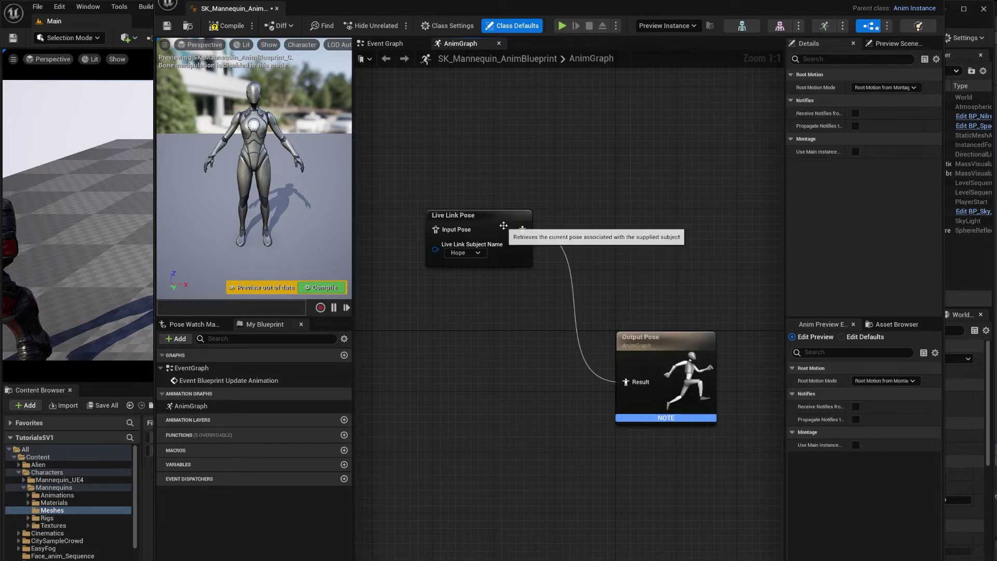
# Set the Live Link Pose node's retarget asset to UE_Mannequin_LiveLink_RemapAsset and compile the blueprint.
pyautogui.click(527, 242)
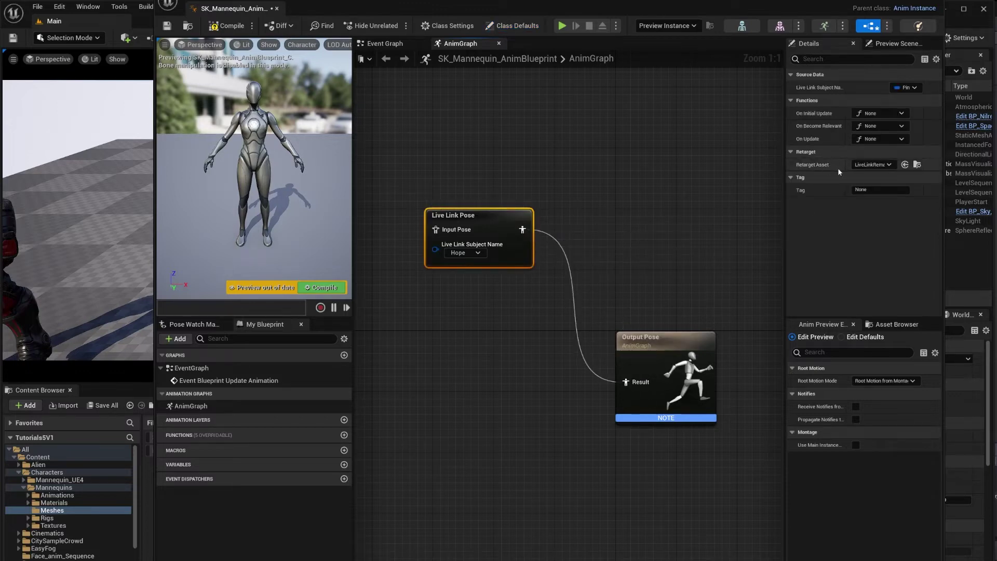
pyautogui.click(882, 165)
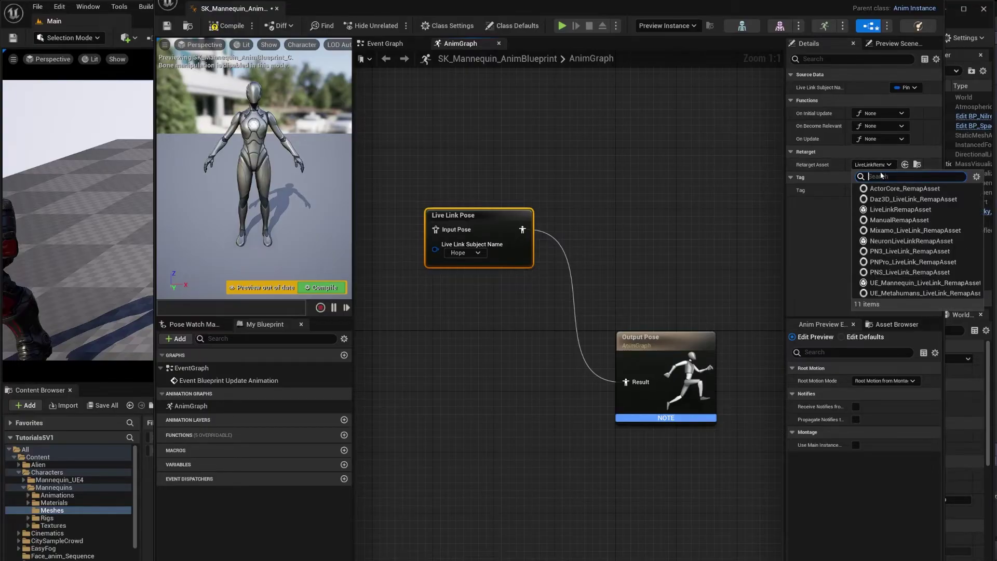
pyautogui.click(917, 283)
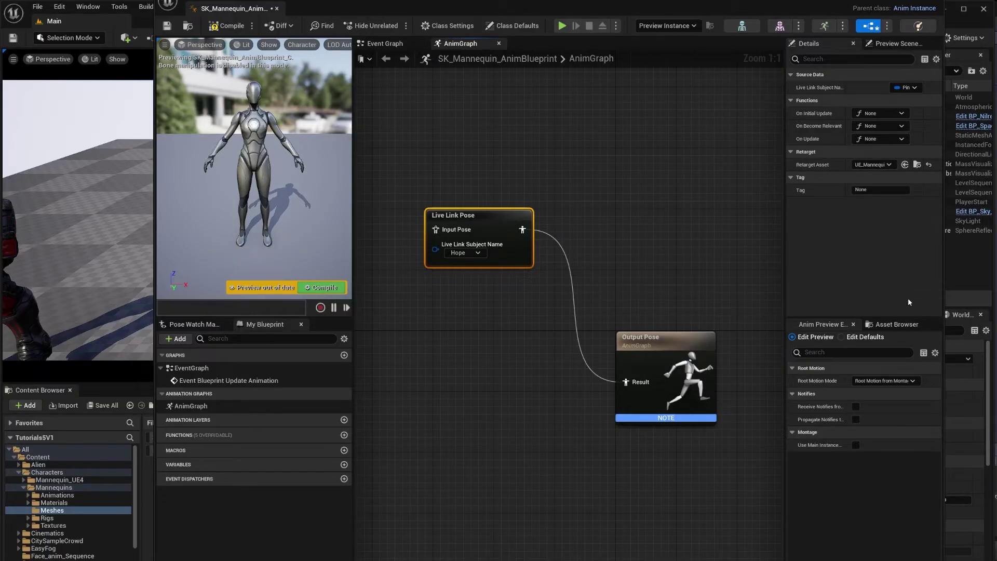
pyautogui.click(332, 287)
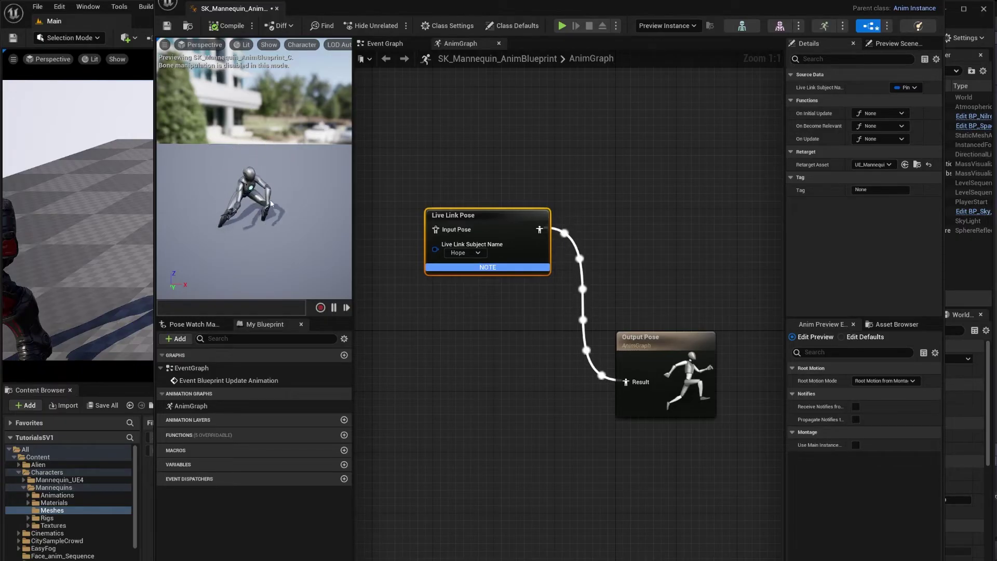
# Switch to Axis Studio, move the spell take to about frame 62 and inspect the standing character up close.
pyautogui.hotkey('alt', 'Tab')
pyautogui.moveTo(249, 542); pyautogui.dragTo(55, 543)
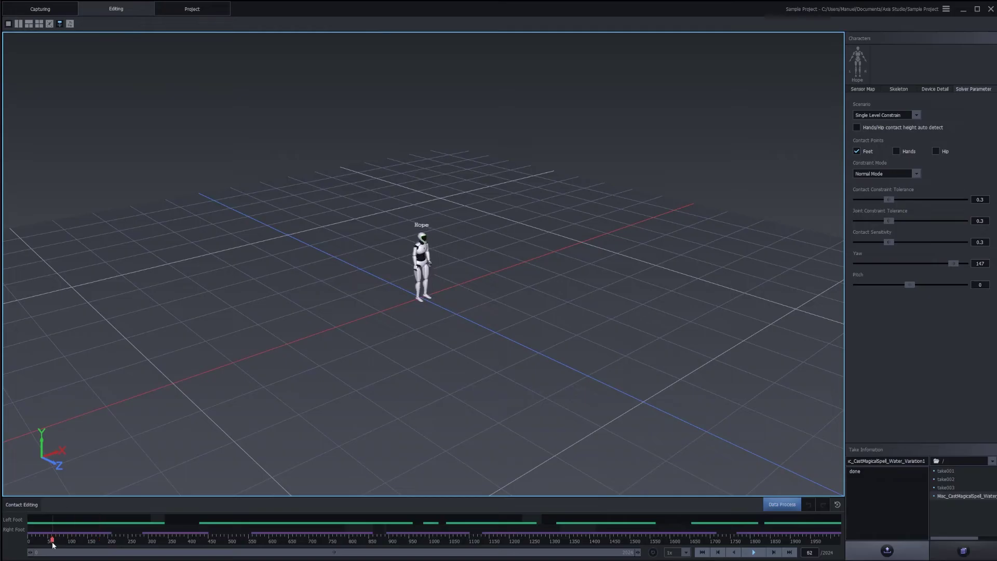
pyautogui.rightClick(457, 263)
pyautogui.scroll(5, 457, 270)
pyautogui.click(522, 299)
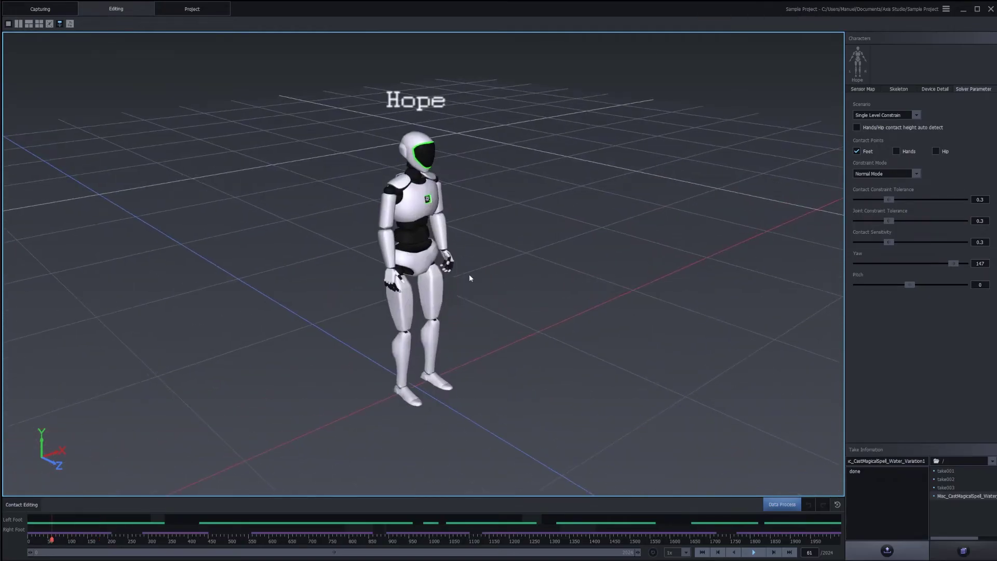
# Return to Unreal Engine, put the blueprint editor away and open the SK_Mannequin skeleton for editing.
pyautogui.hotkey('alt', 'Tab')
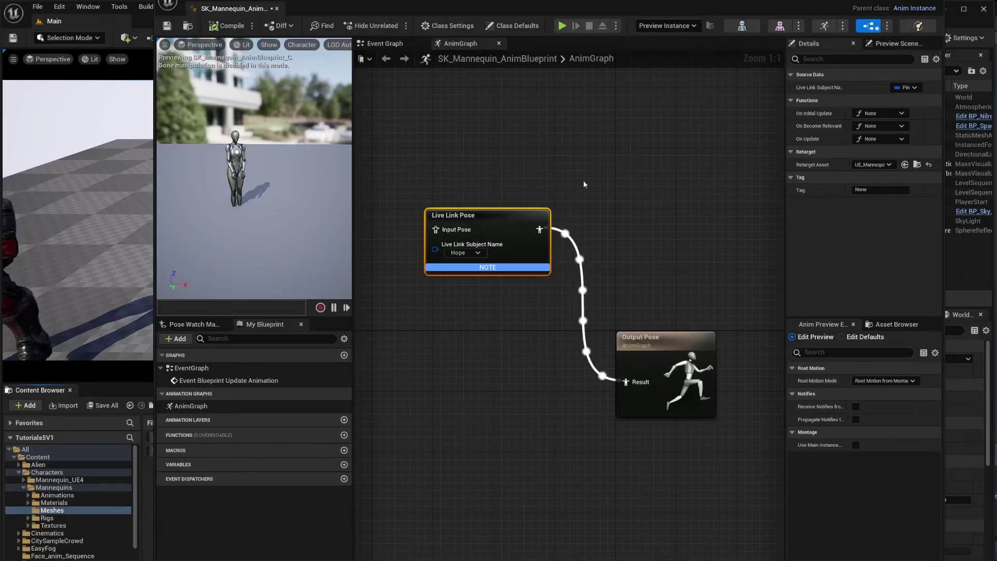
pyautogui.click(891, 7)
pyautogui.click(357, 475)
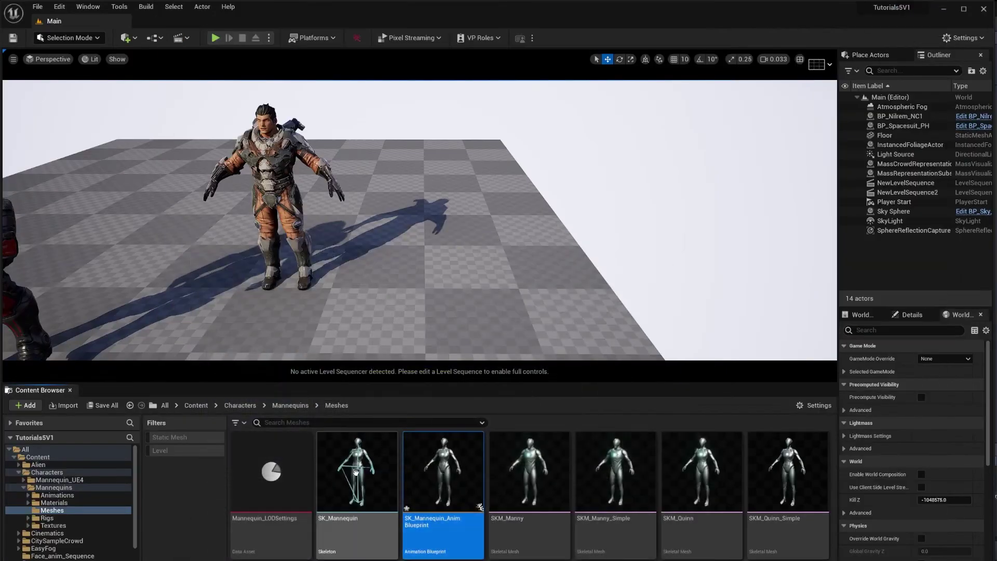
pyautogui.rightClick(357, 476)
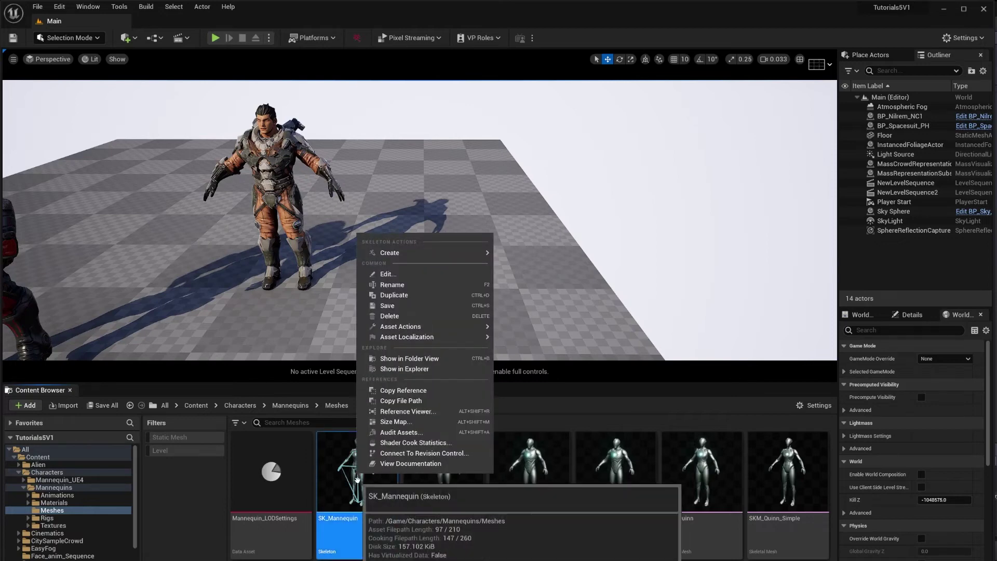
pyautogui.doubleClick(358, 476)
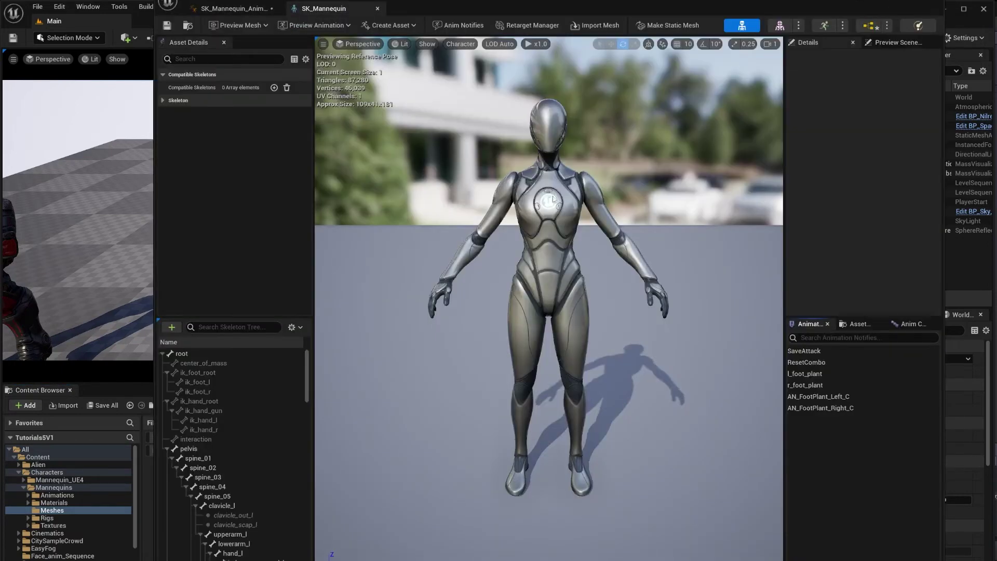
# Set the skeleton preview's bone drawing to All Hierarchy.
pyautogui.click(462, 44)
pyautogui.moveTo(478, 91)
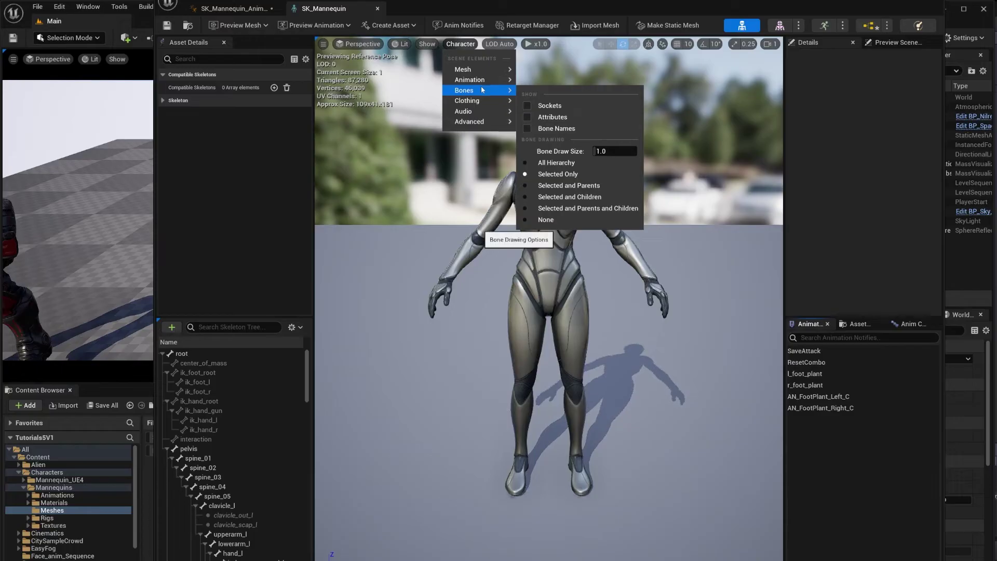
pyautogui.click(551, 163)
pyautogui.click(318, 411)
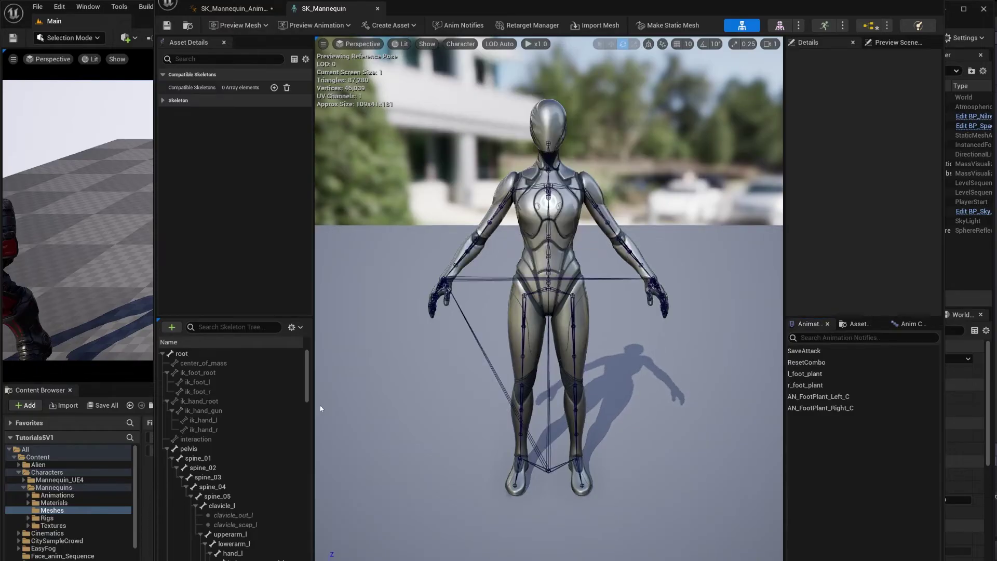
# Lower the preview camera speed to 0.033 and frame the mannequin's upper body from close range.
pyautogui.moveTo(548, 299); pyautogui.dragTo(509, 306, button='right')
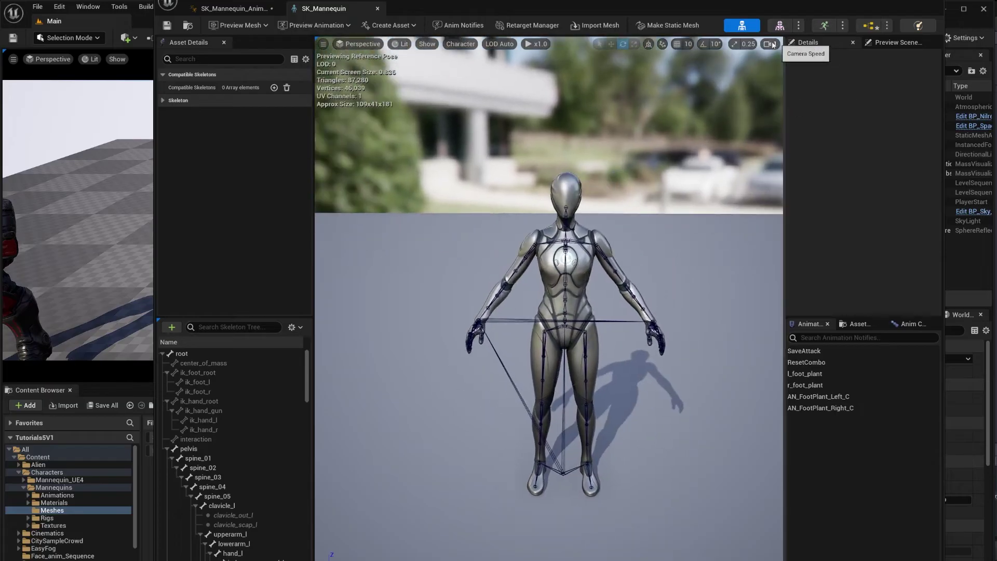
pyautogui.click(769, 43)
pyautogui.moveTo(795, 65); pyautogui.dragTo(768, 66)
pyautogui.moveTo(549, 291)
pyautogui.mouseDown(button='right')
pyautogui.moveTo(549, 280)
pyautogui.moveTo(537, 293)
pyautogui.moveTo(557, 293)
pyautogui.mouseUp(button='right')
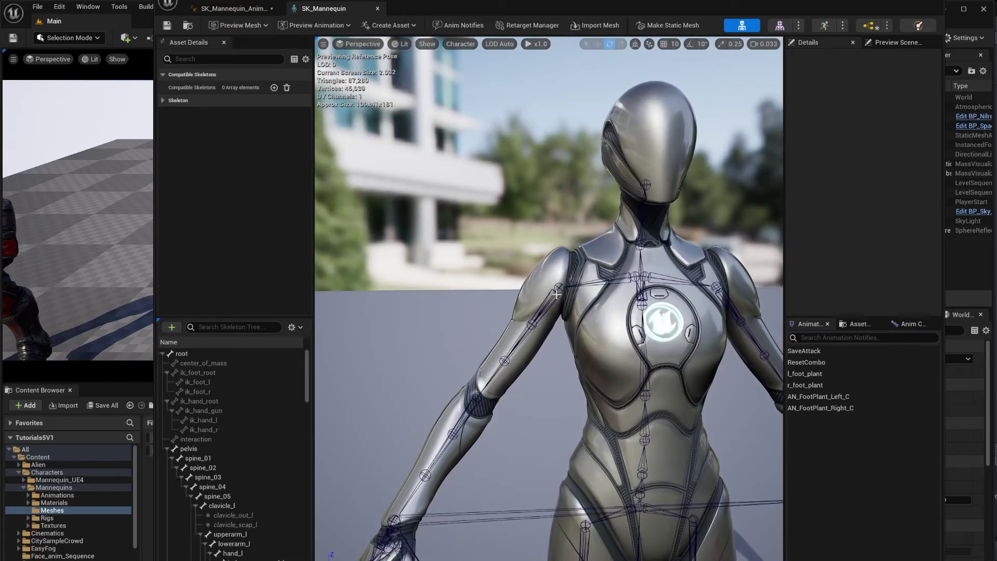
# Raise both upper arm bones, upperarm_r and upperarm_l, outward to a Y rotation of about -24.7° using 10° rotation snapping.
pyautogui.click(558, 292)
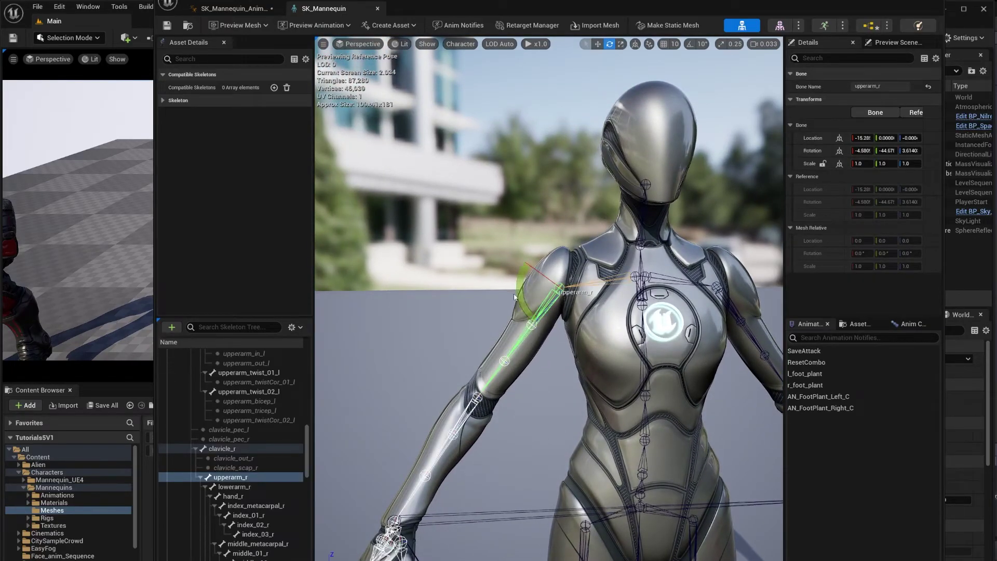
pyautogui.moveTo(516, 291); pyautogui.dragTo(518, 292)
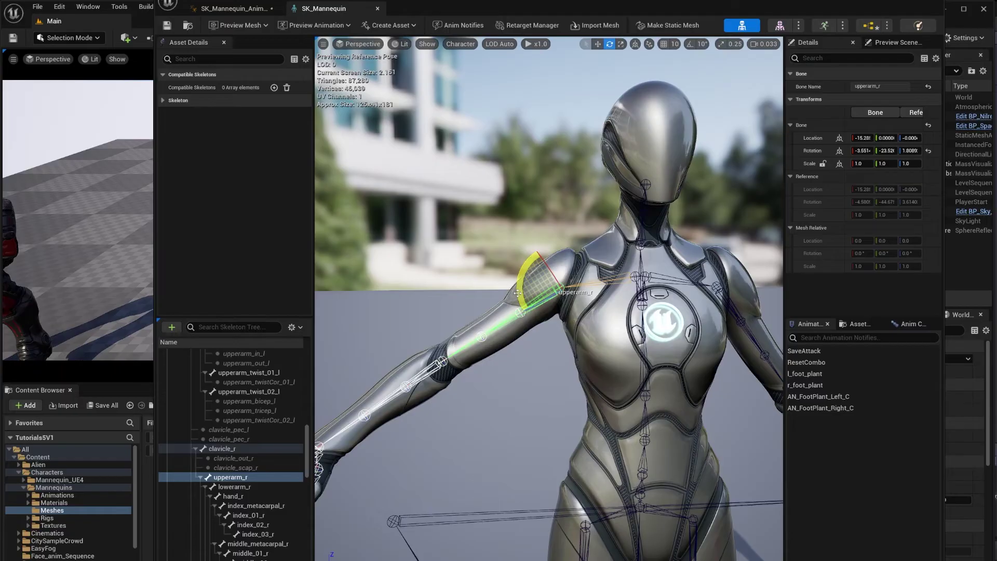
pyautogui.hotkey('ctrl', 'z')
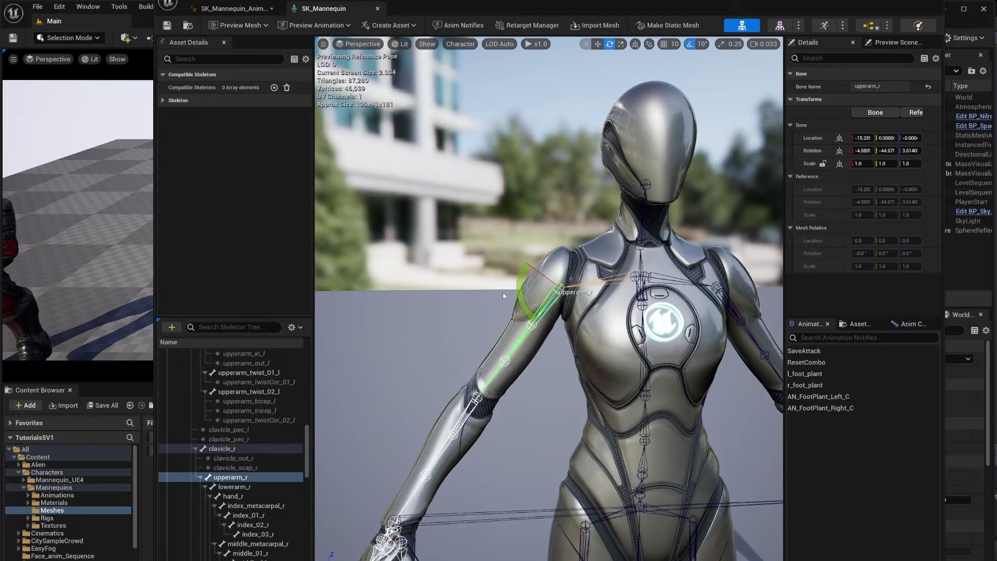
pyautogui.moveTo(518, 291); pyautogui.dragTo(609, 320)
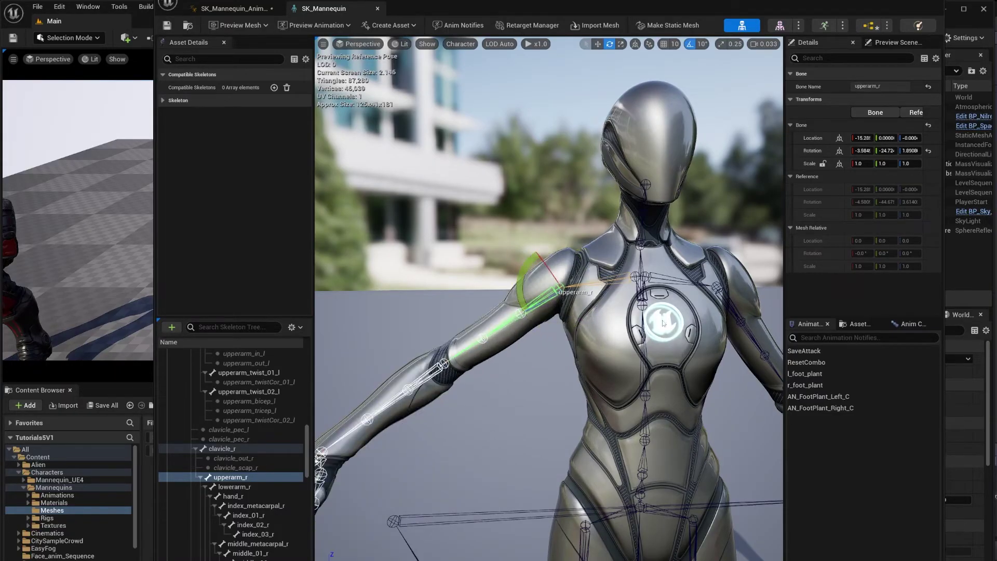
pyautogui.click(730, 301)
pyautogui.moveTo(680, 287); pyautogui.dragTo(493, 243)
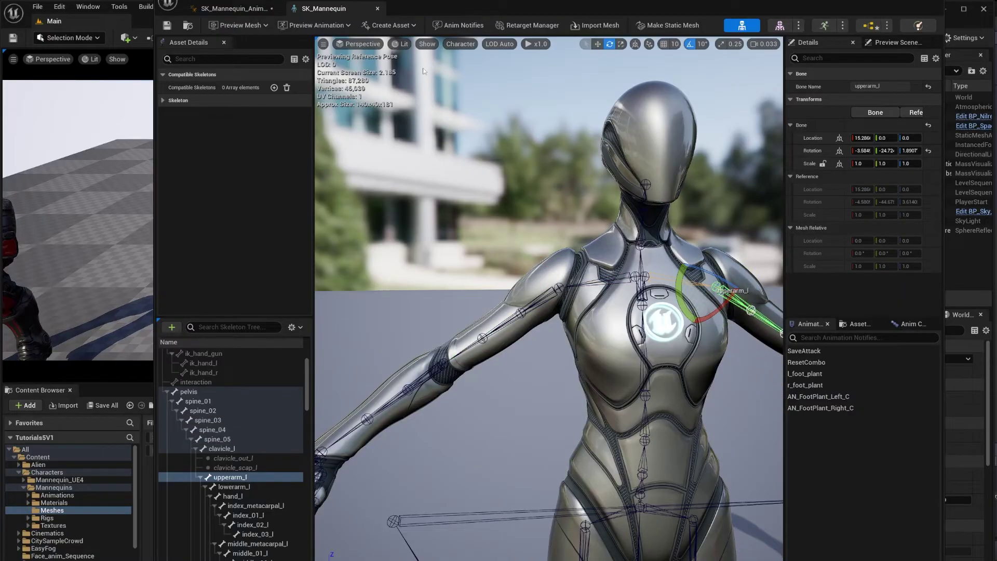
# Create an animation from the skeleton's current pose in the Meshes folder, named SK_Mannequin_corrective.
pyautogui.click(398, 27)
pyautogui.moveTo(410, 52)
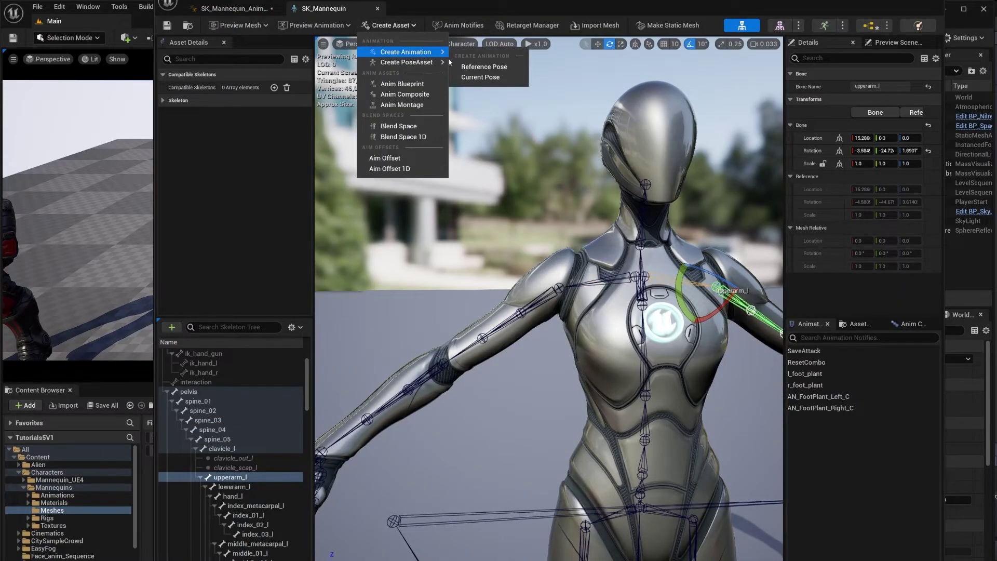
pyautogui.click(479, 78)
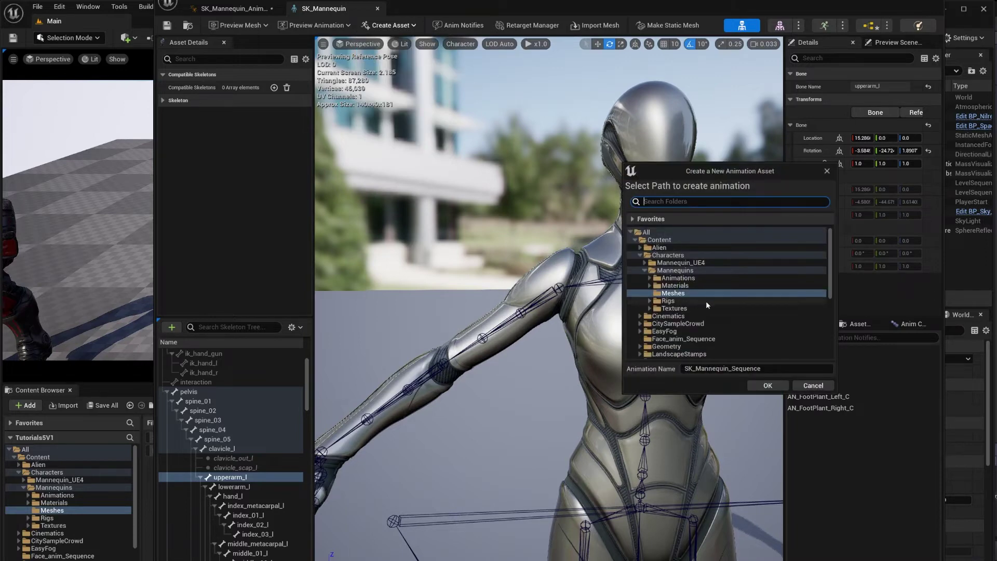
pyautogui.click(772, 368)
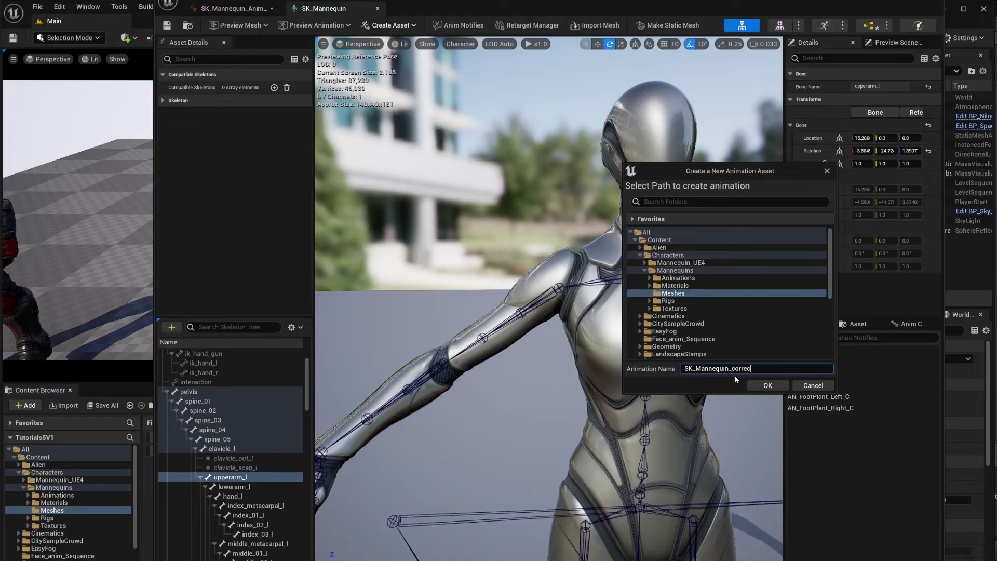
pyautogui.write('corrective')
pyautogui.press('Return')
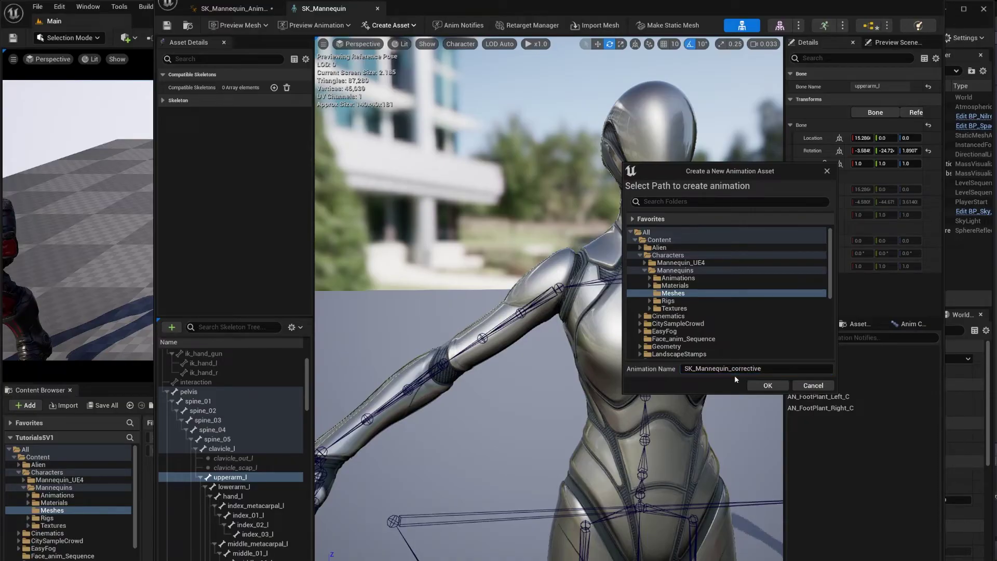
pyautogui.click(767, 385)
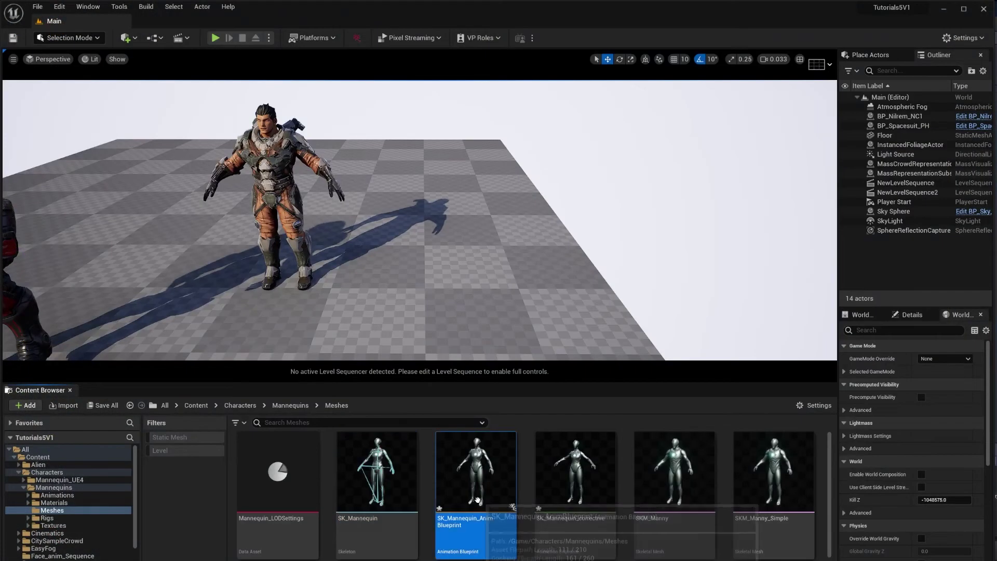
# Add the SK_Mannequin_corrective sequence to the SK_Mannequin_AnimBlueprint AnimGraph, connect it to Live Link Pose's Input Pose and compile.
pyautogui.doubleClick(475, 500)
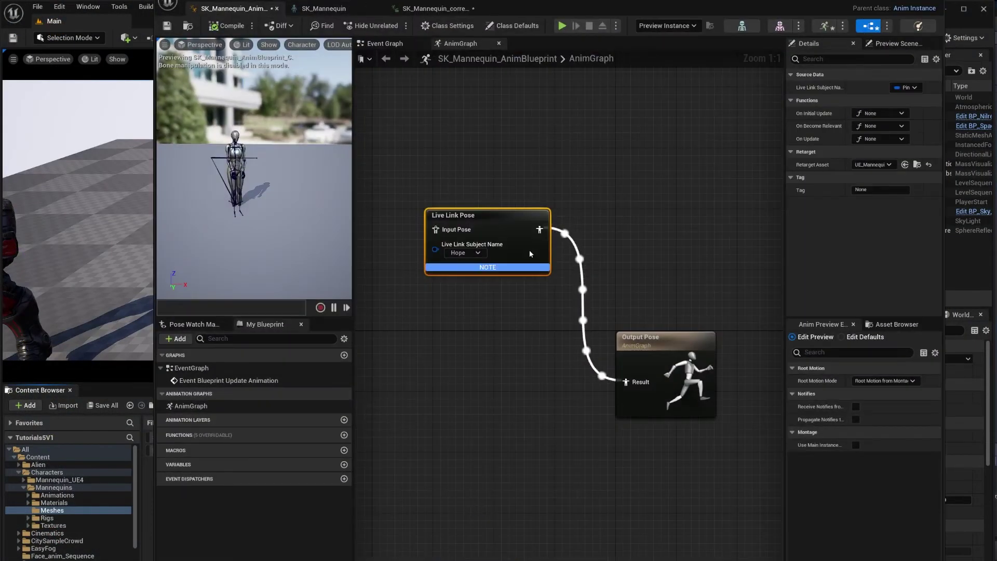
pyautogui.moveTo(671, 1); pyautogui.dragTo(692, 14)
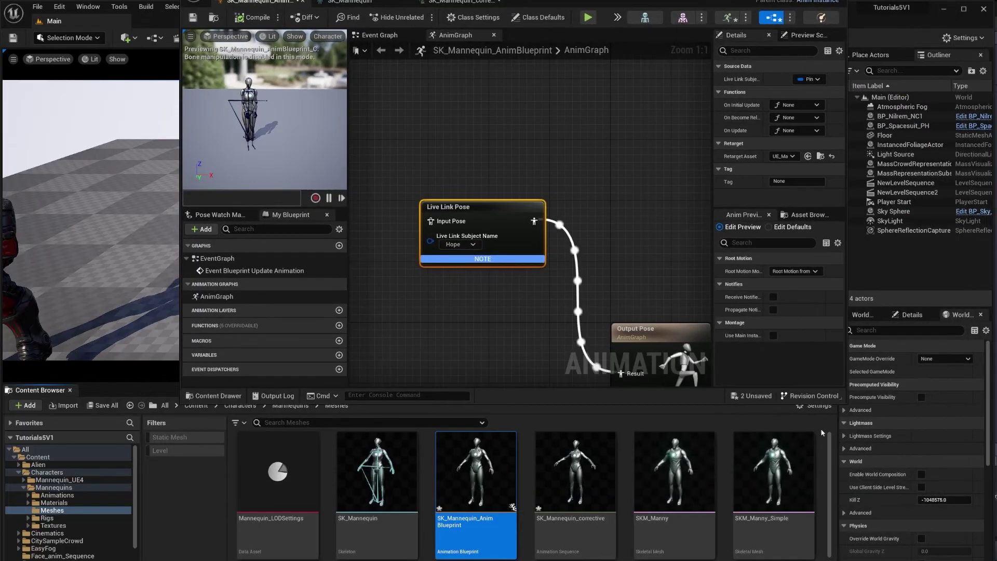
pyautogui.moveTo(575, 472); pyautogui.dragTo(410, 312)
pyautogui.moveTo(612, 213); pyautogui.dragTo(674, 190, button='right')
pyautogui.moveTo(520, 287); pyautogui.dragTo(435, 287)
pyautogui.moveTo(475, 313); pyautogui.dragTo(494, 199)
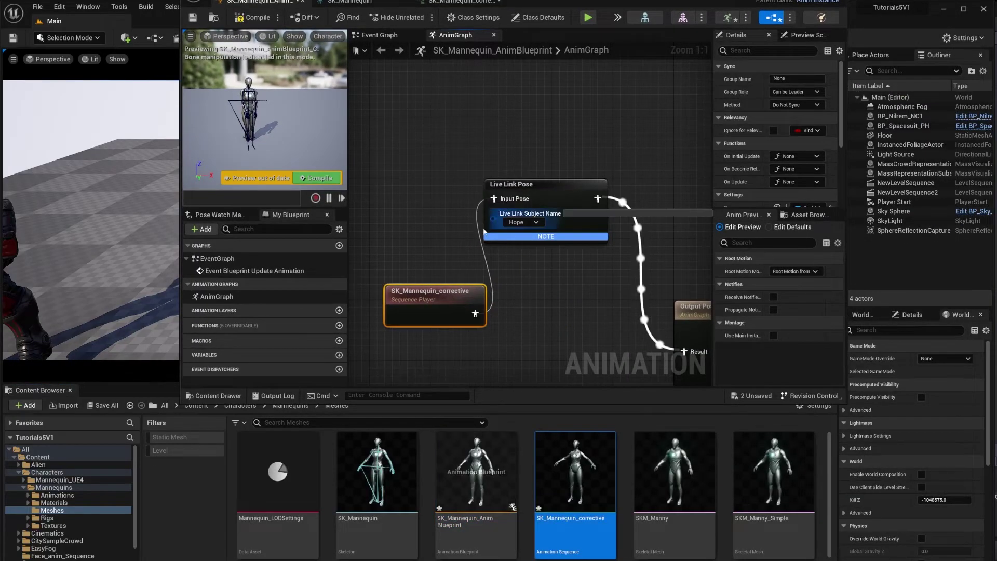
pyautogui.click(319, 179)
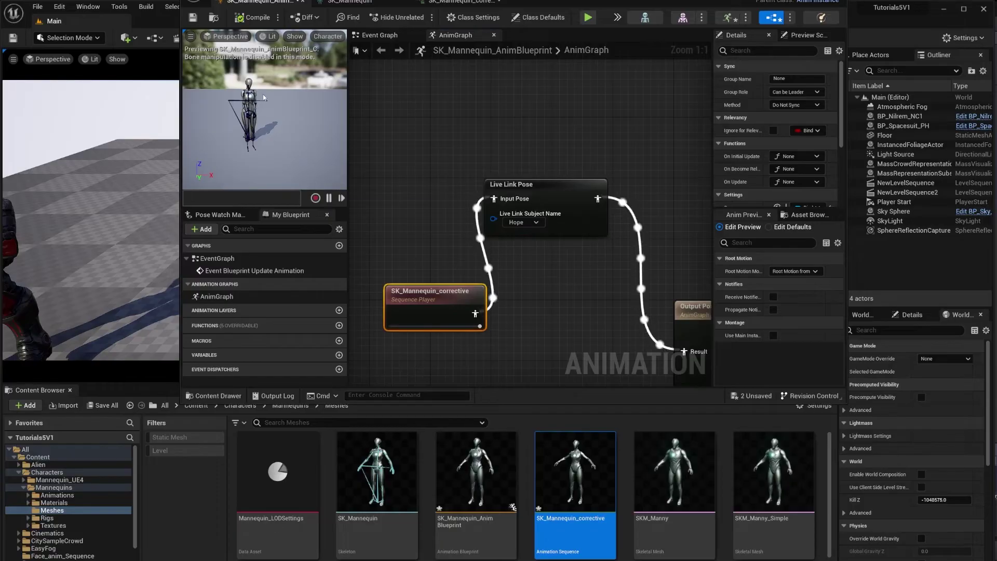
# Reopen SK_Mannequin_AnimBlueprint, place the SK_Mannequin_corrective node directly beside the Live Link Pose node and return to the level.
pyautogui.click(304, 4)
pyautogui.doubleClick(467, 487)
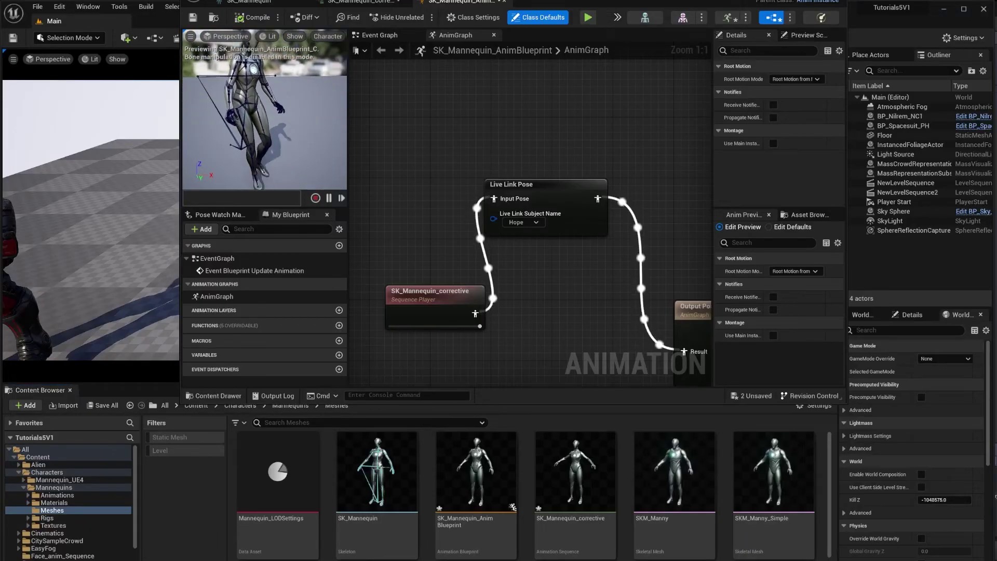
pyautogui.scroll(-4, 301, 133)
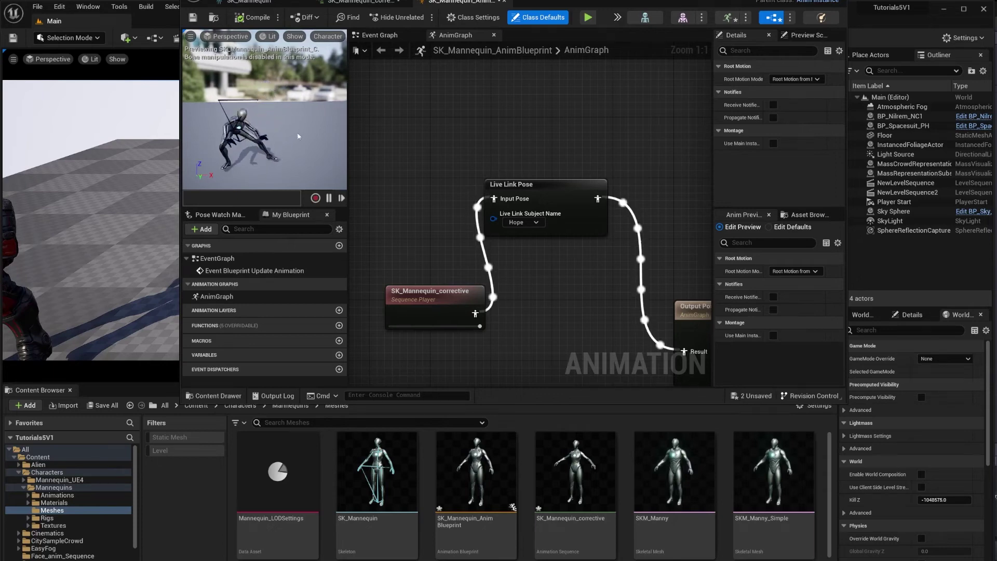
pyautogui.moveTo(435, 292); pyautogui.dragTo(418, 186)
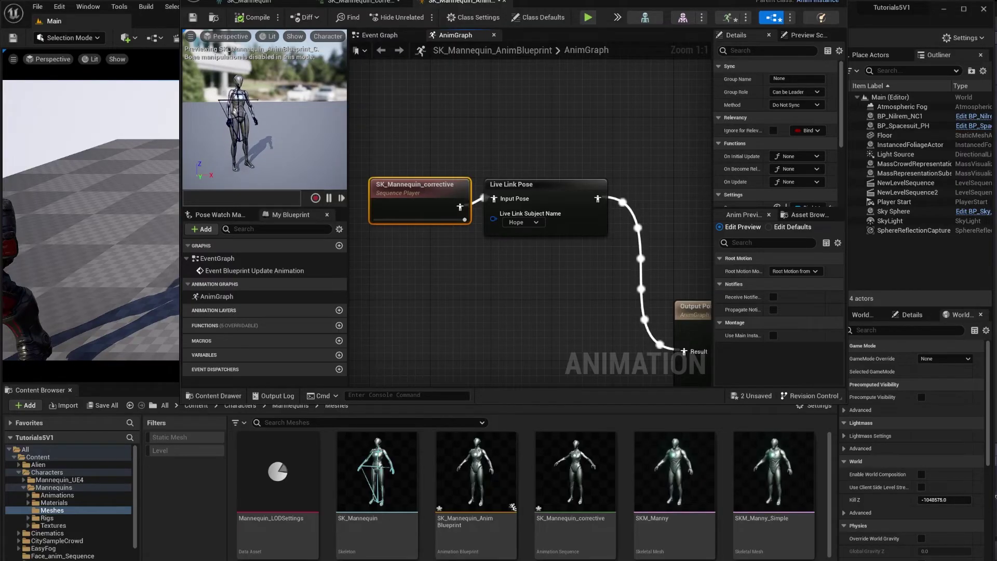
pyautogui.click(814, 1)
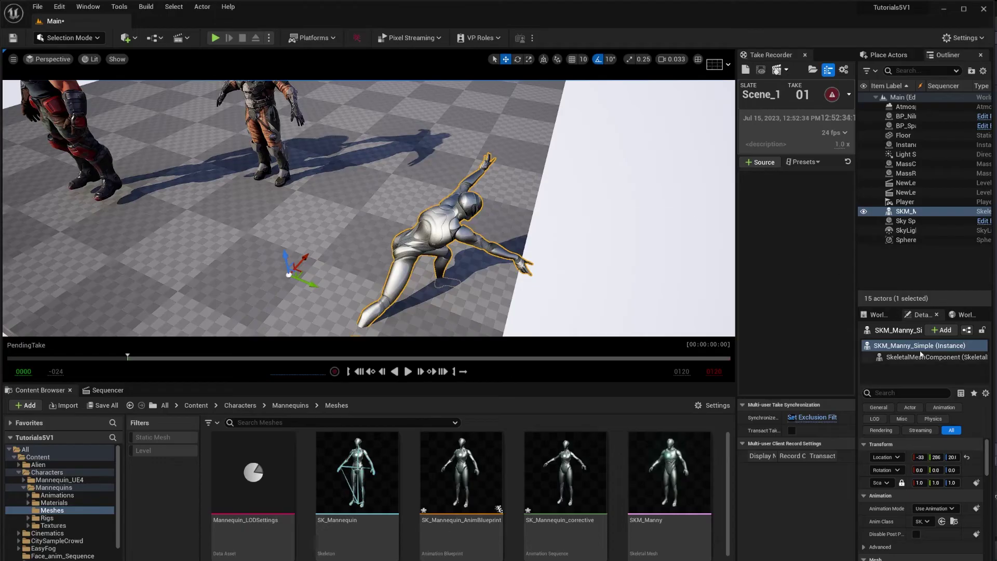
# Add a Live Link Skeletal Animation component to the SKM_Manny_Simple actor.
pyautogui.click(942, 330)
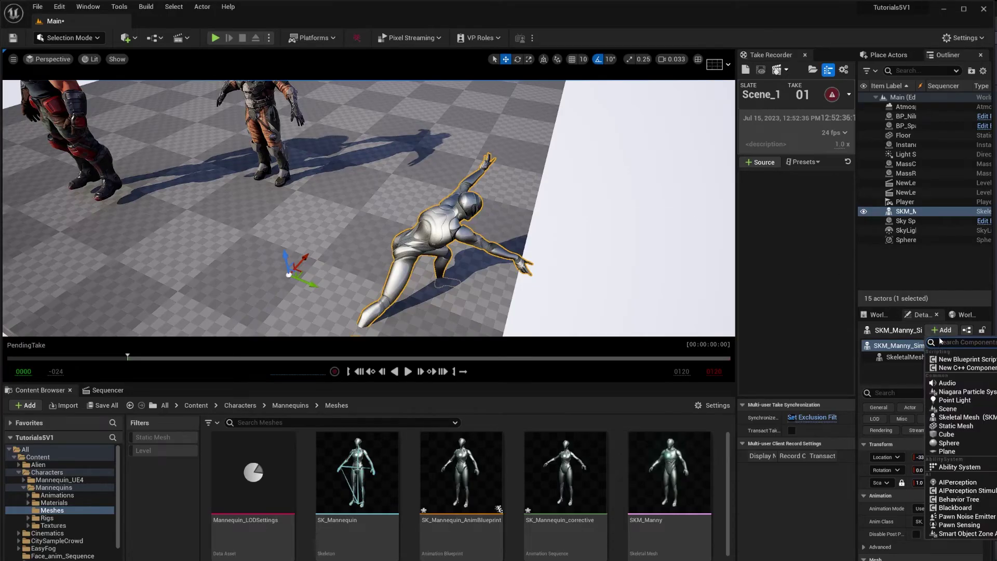
pyautogui.write('live')
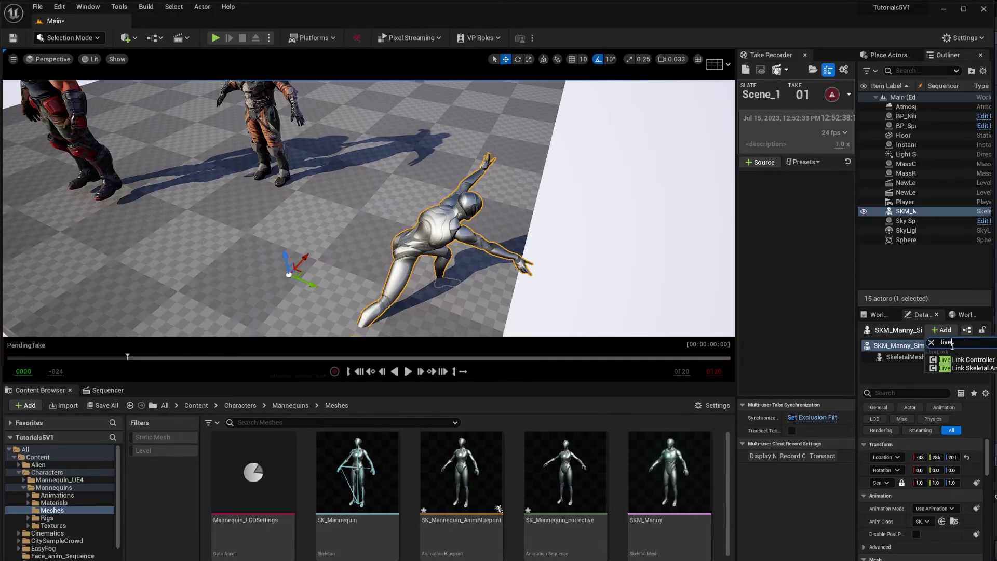
pyautogui.click(962, 359)
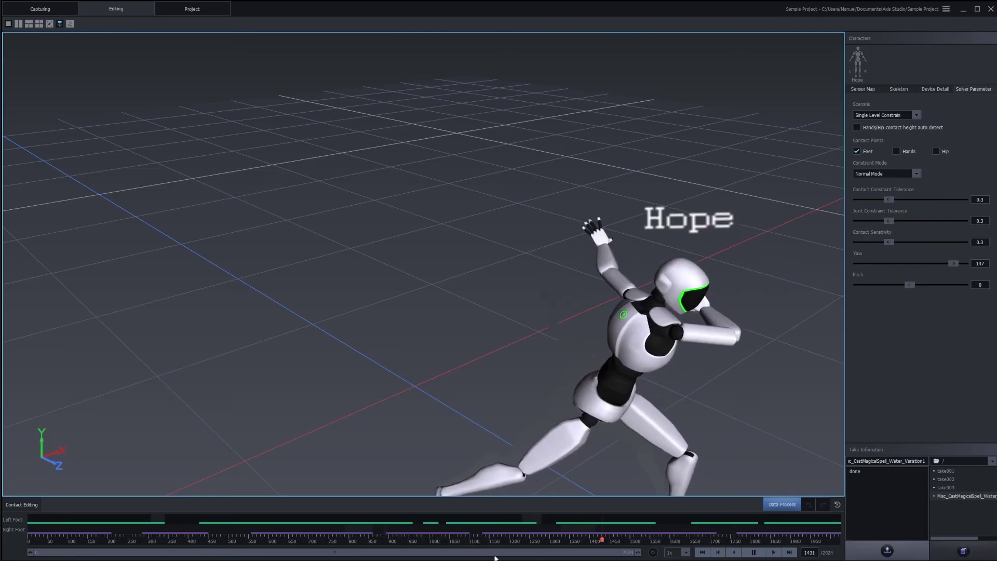
# Switch to Axis Studio, pause the take's playback and rewind it to the beginning.
pyautogui.press('space')
pyautogui.moveTo(628, 547); pyautogui.dragTo(29, 553)
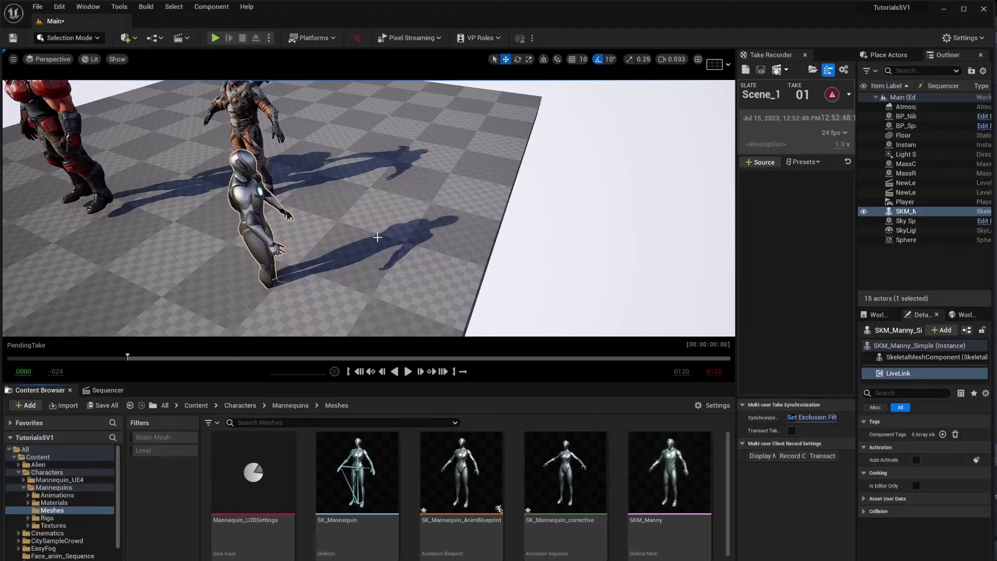
# Back in Unreal Engine, name the Take Recorder slate "tutorial" and add the SKM_Manny_Simple actor as a recording source.
pyautogui.moveTo(377, 237); pyautogui.dragTo(337, 234, button='right')
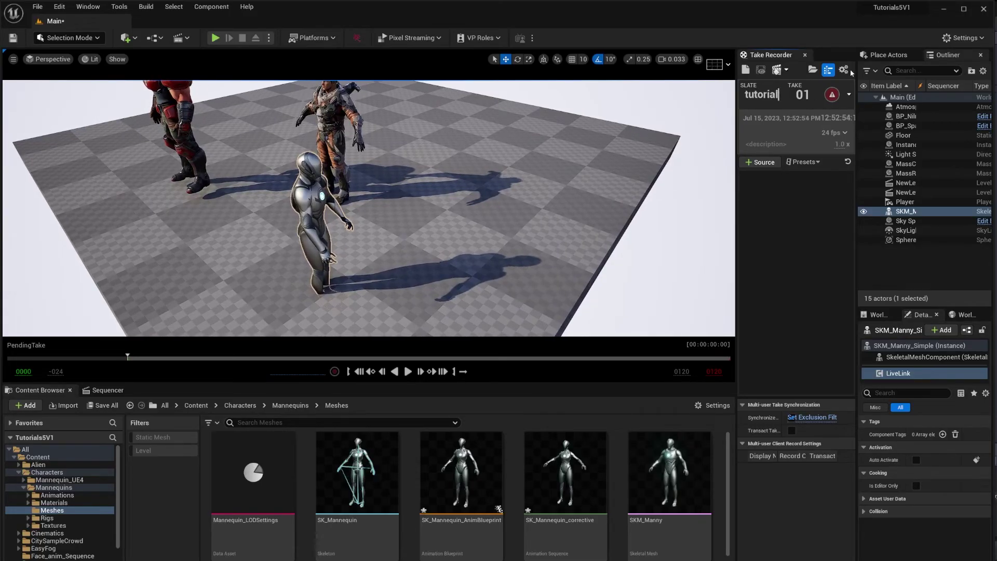
pyautogui.click(306, 215)
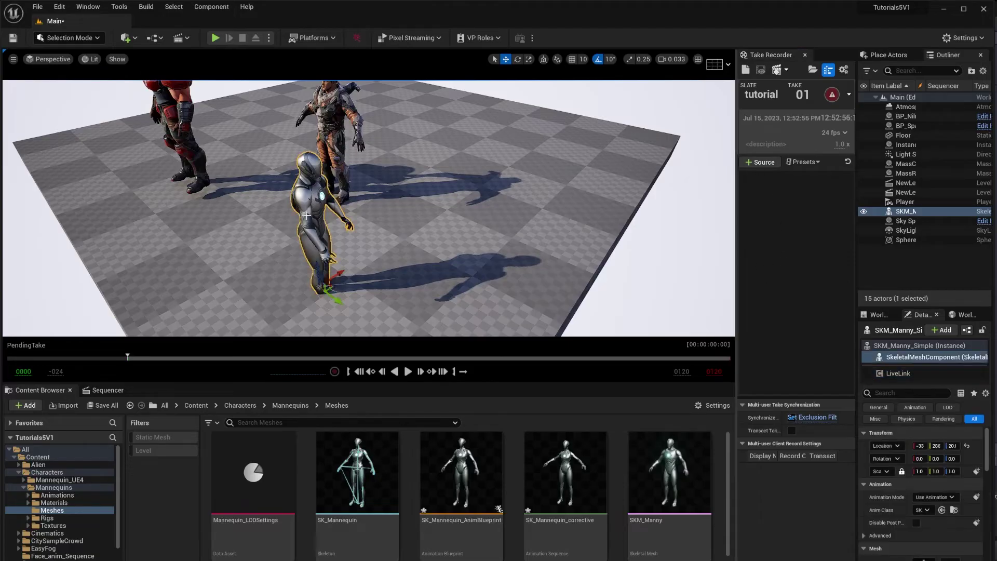
pyautogui.click(761, 162)
pyautogui.moveTo(769, 177)
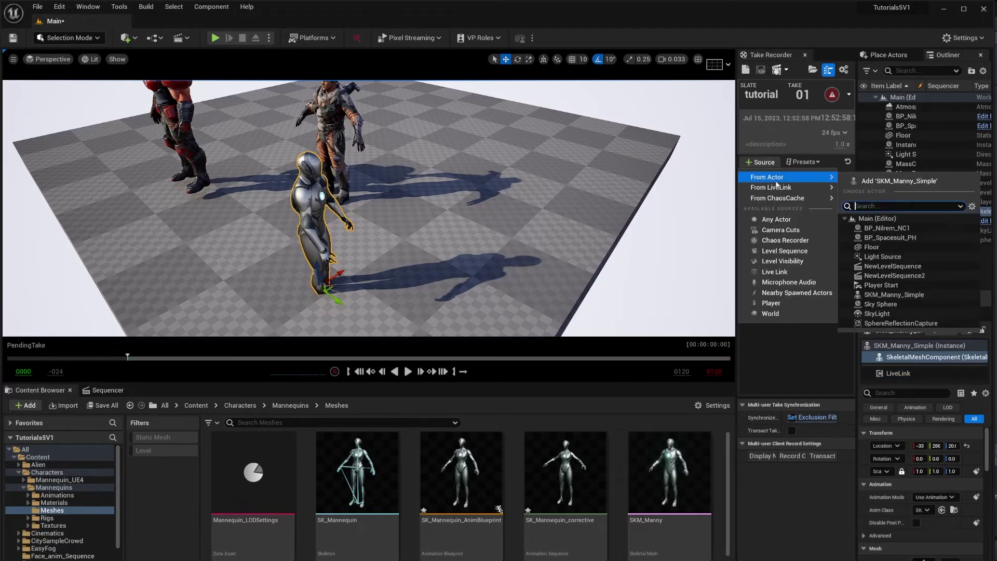
pyautogui.click(881, 181)
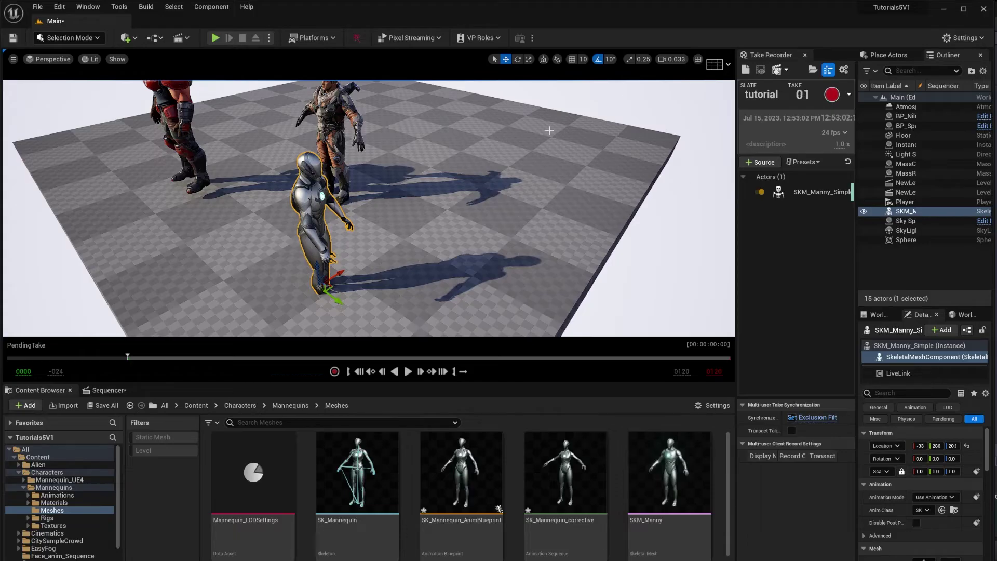
# Record the streamed mannequin animation as take 01 with Take Recorder and stop once the performance is captured.
pyautogui.moveTo(324, 135); pyautogui.dragTo(433, 229)
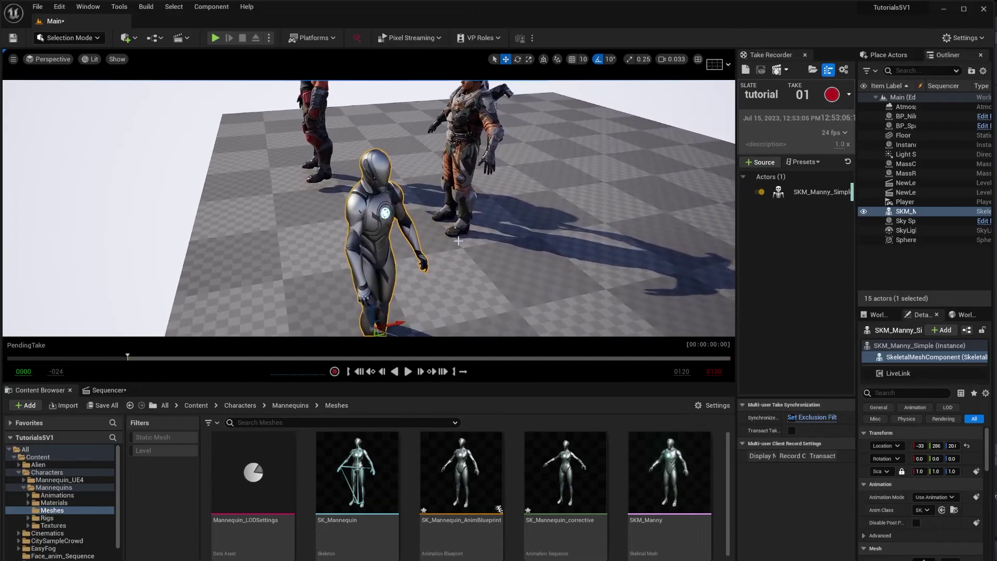
pyautogui.click(833, 95)
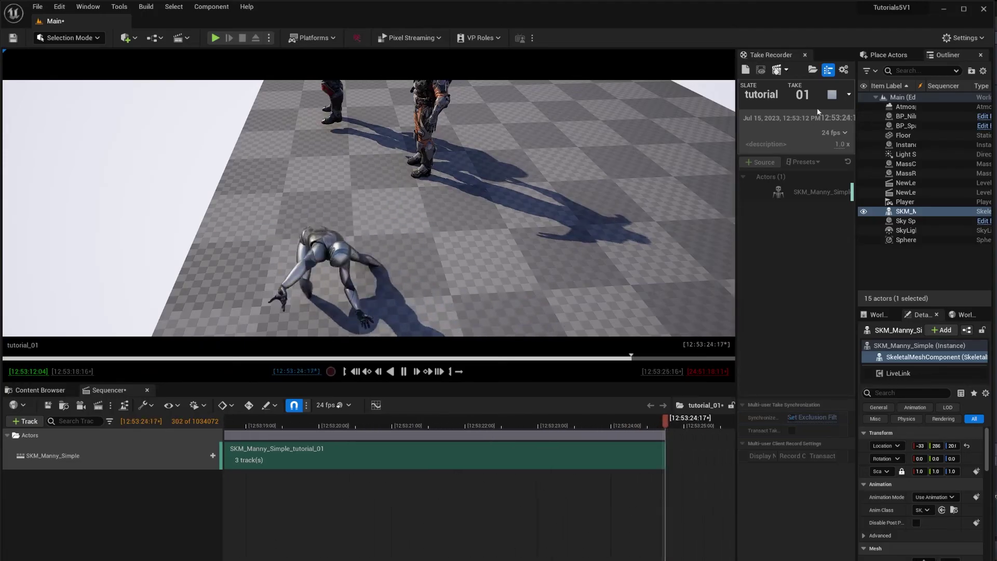
pyautogui.click(832, 94)
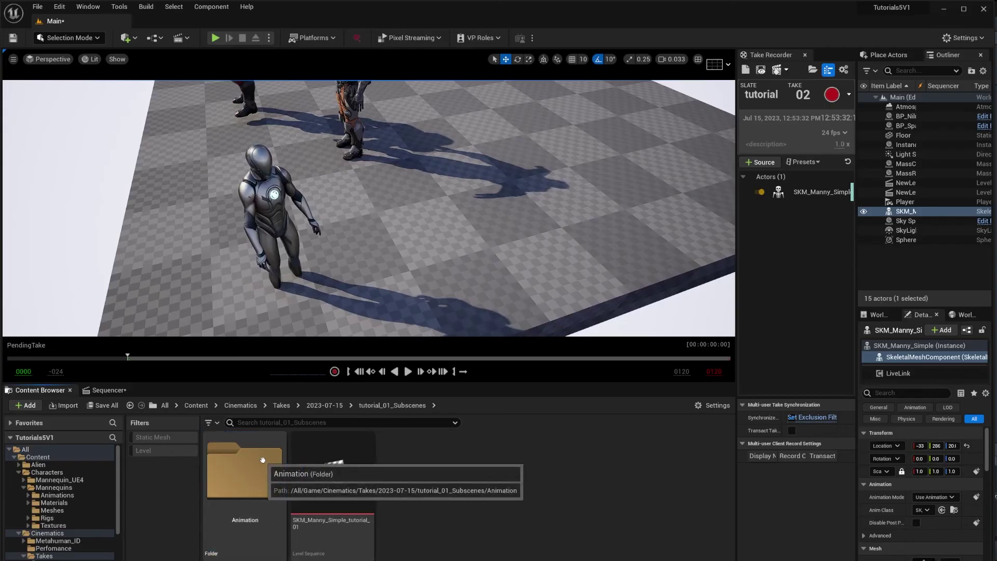
# Open the recorded SKM_Manny_Simple_tutorial_01 sequence from the take's Animation folder and review its playback.
pyautogui.doubleClick(245, 470)
pyautogui.doubleClick(245, 470)
pyautogui.click(238, 488)
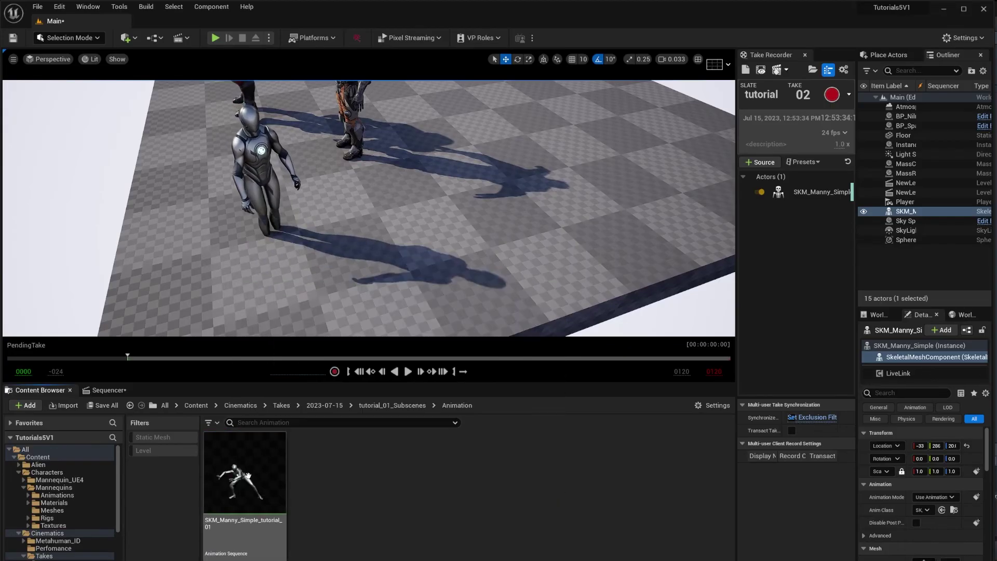
pyautogui.doubleClick(238, 488)
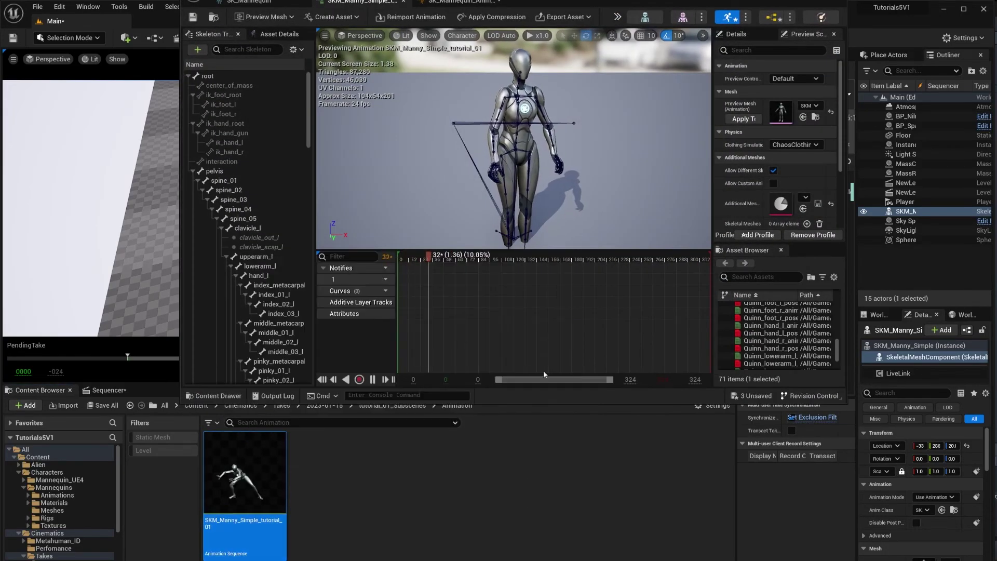
pyautogui.moveTo(514, 156); pyautogui.dragTo(514, 177)
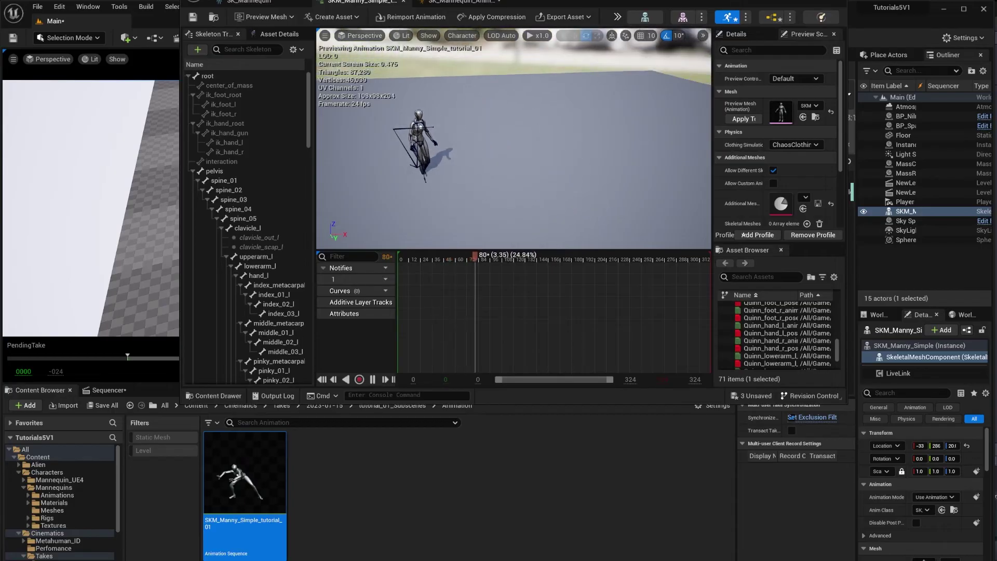
pyautogui.moveTo(613, 187); pyautogui.dragTo(613, 156)
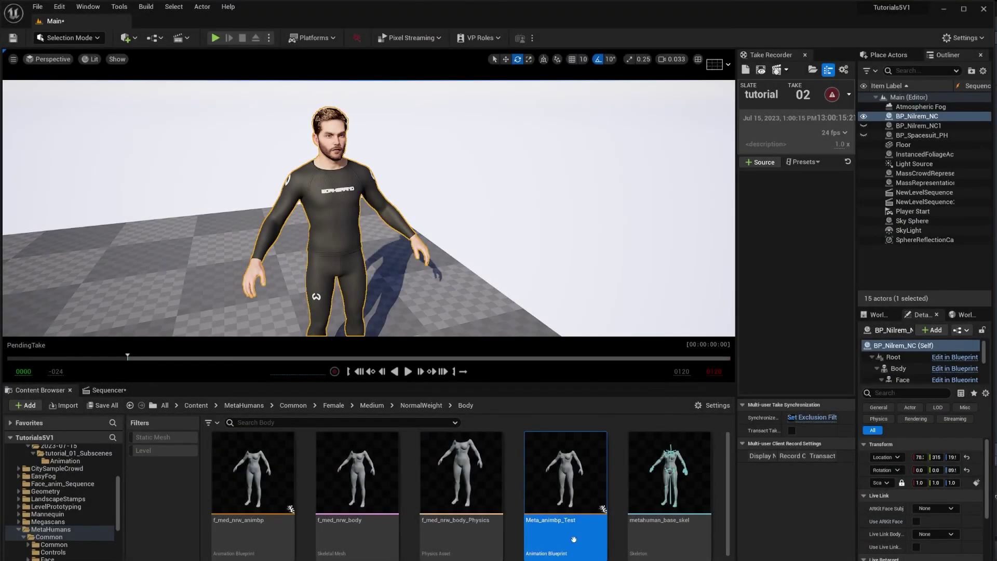
# Set the Anim Class of BP_Nilrem_NC's Body component to Meta_animbp_Test.
pyautogui.moveTo(389, 282); pyautogui.dragTo(319, 285, button='right')
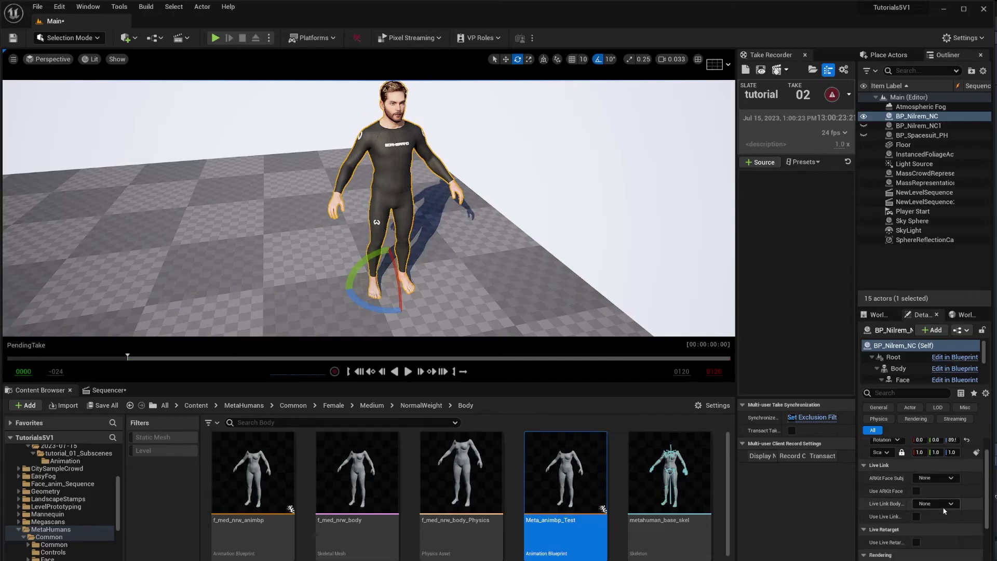
pyautogui.click(899, 368)
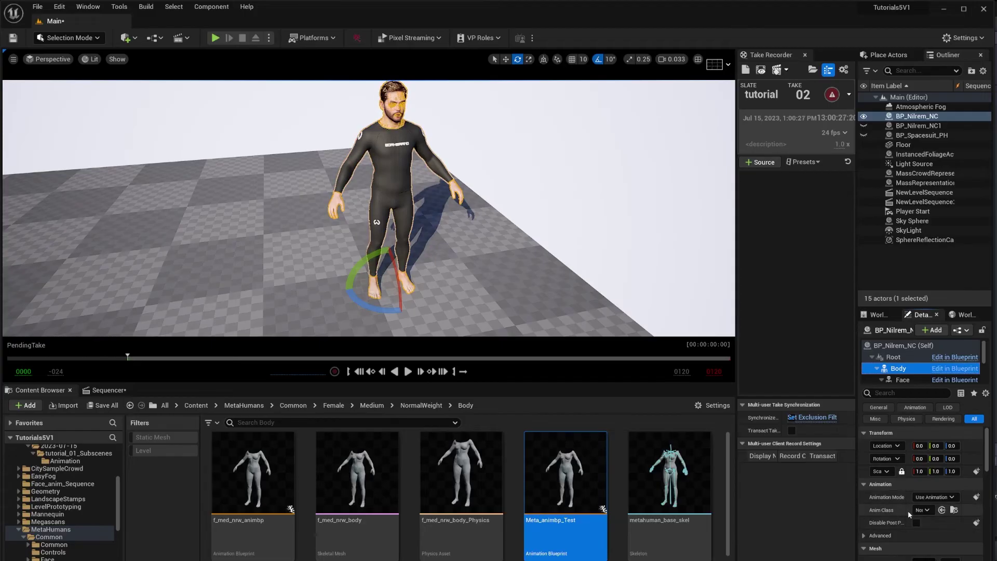
pyautogui.click(924, 511)
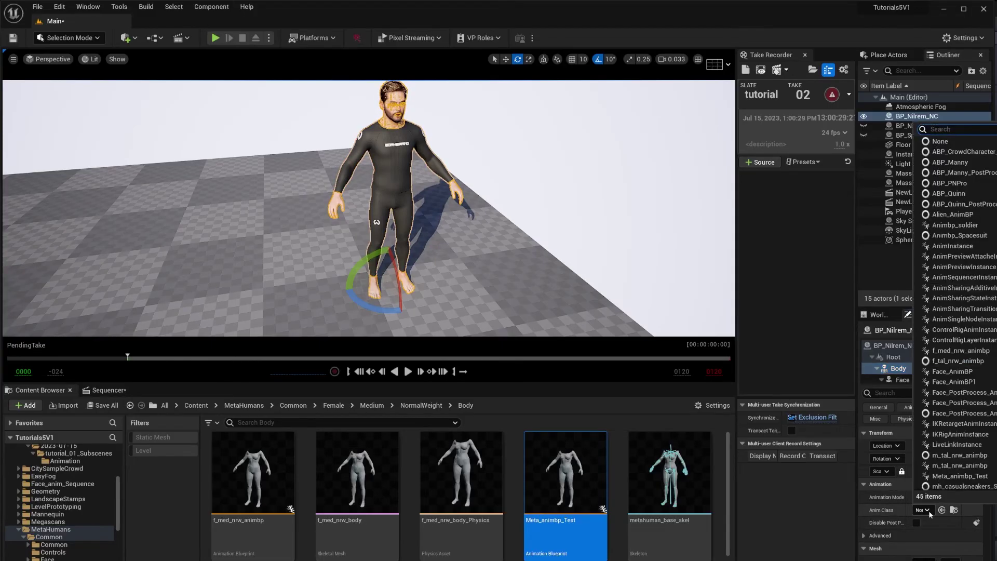
pyautogui.scroll(-3, 938, 392)
pyautogui.click(963, 445)
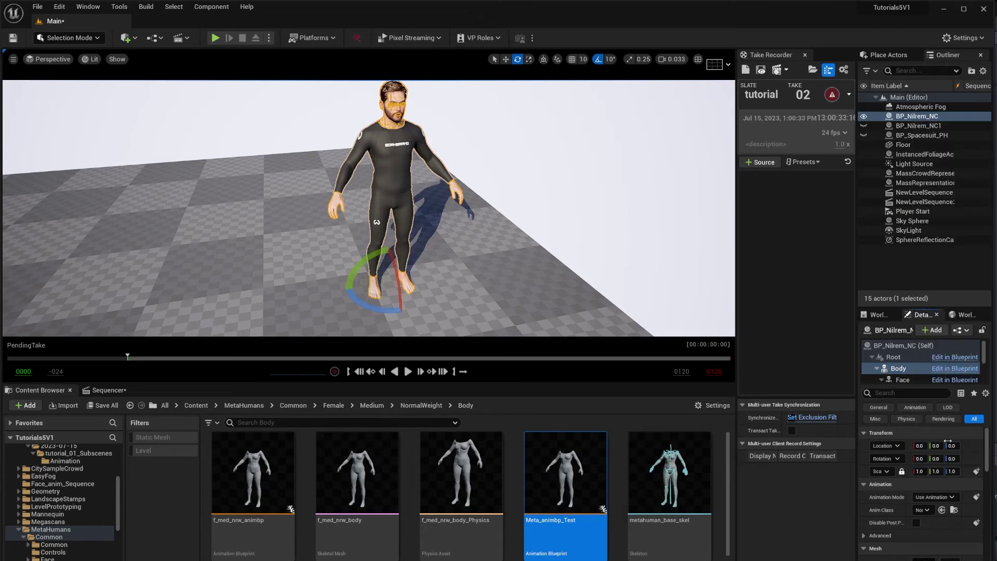
# Add a Live Link Skeletal Animation component to the BP_Nilrem_NC MetaHuman, starting from its Root component.
pyautogui.click(914, 357)
pyautogui.click(933, 330)
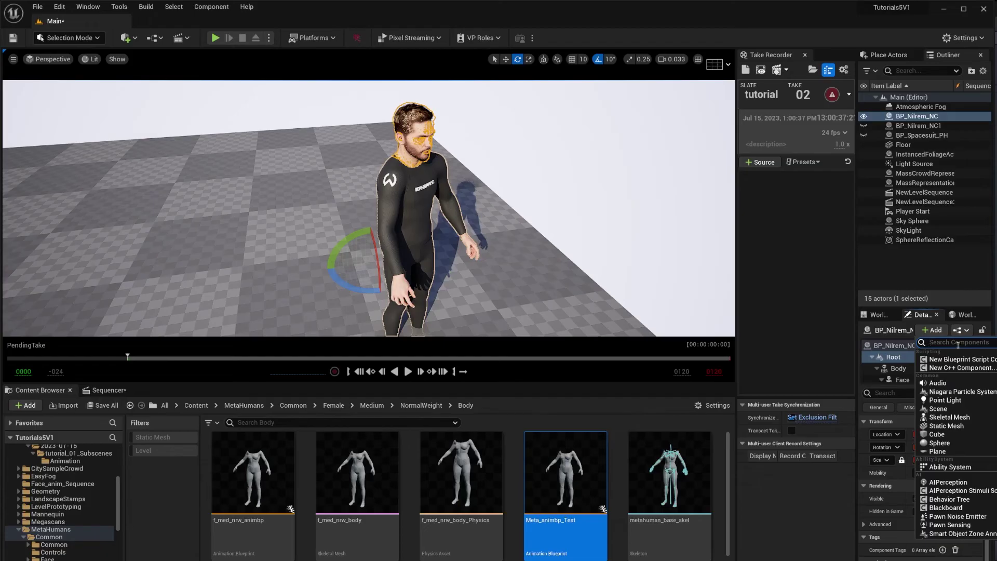
pyautogui.write('live')
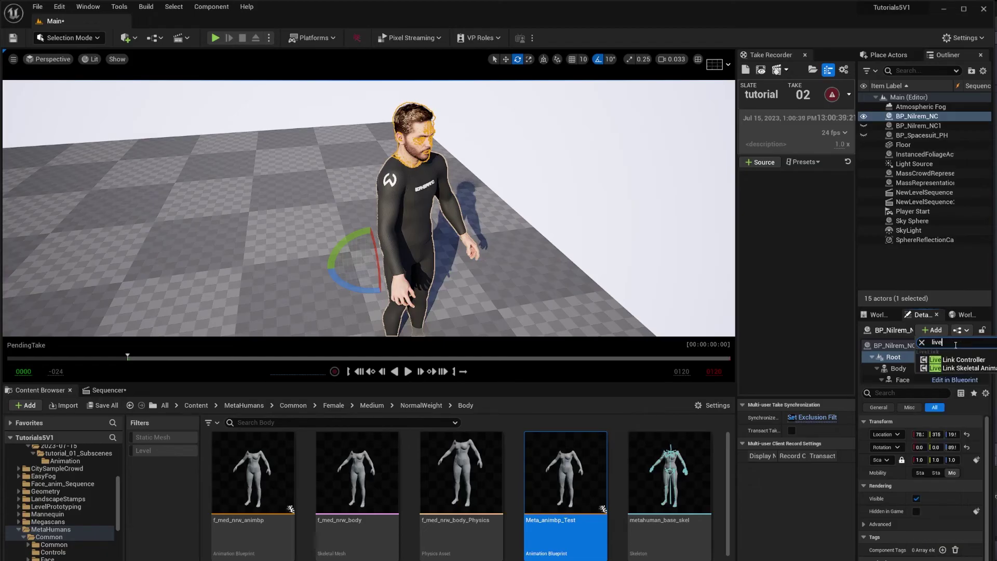
pyautogui.click(961, 368)
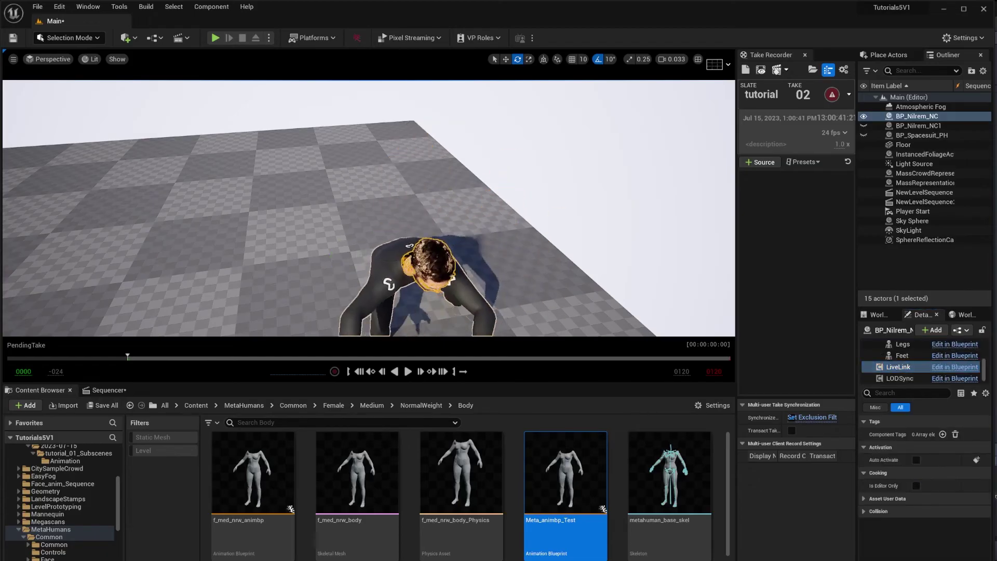
# Open the Meta_animbp_Test animation blueprint and reposition the metahuman_base_skel_corrective node in its AnimGraph.
pyautogui.click(514, 293)
pyautogui.moveTo(515, 293); pyautogui.dragTo(503, 270, button='right')
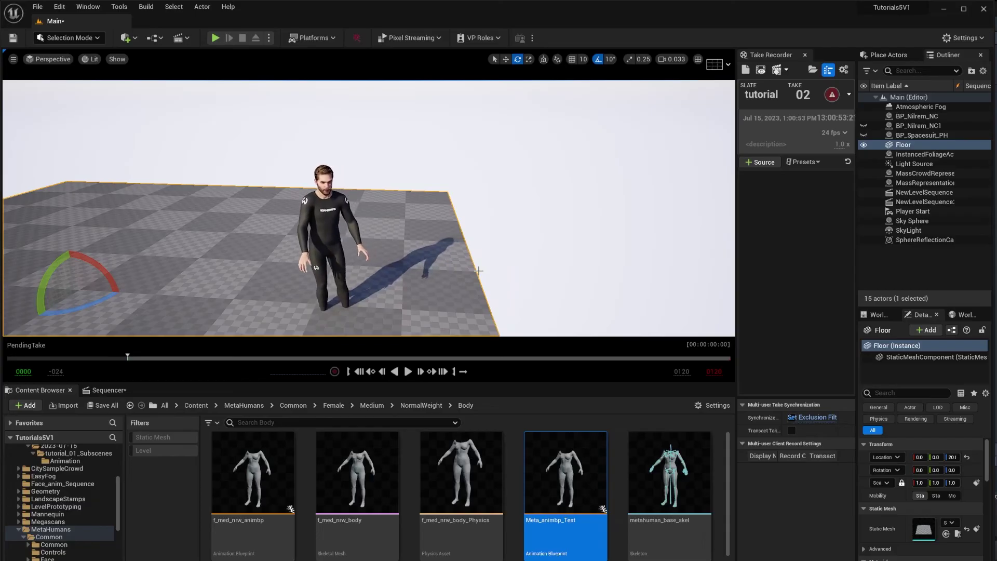
pyautogui.doubleClick(571, 475)
pyautogui.moveTo(538, 289); pyautogui.dragTo(447, 249)
pyautogui.moveTo(479, 311); pyautogui.dragTo(473, 332, button='right')
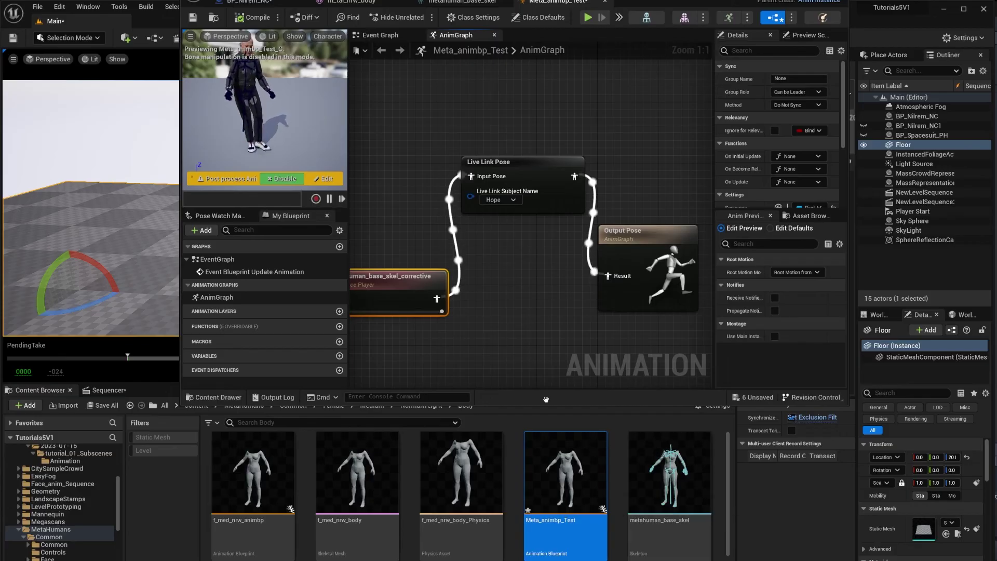
# Inspect the Retarget Asset choices available for the Live Link Pose node.
pyautogui.click(519, 162)
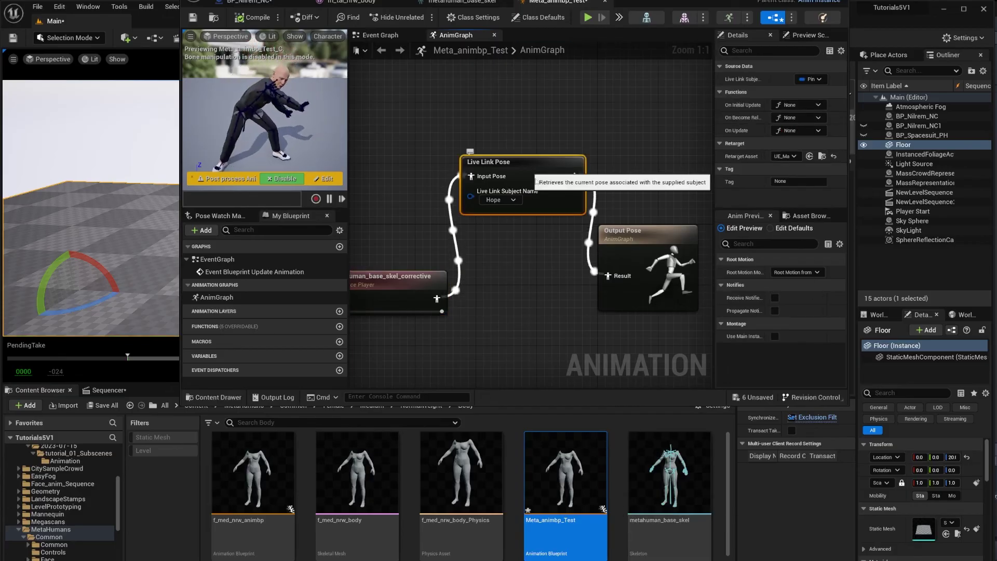
pyautogui.click(786, 156)
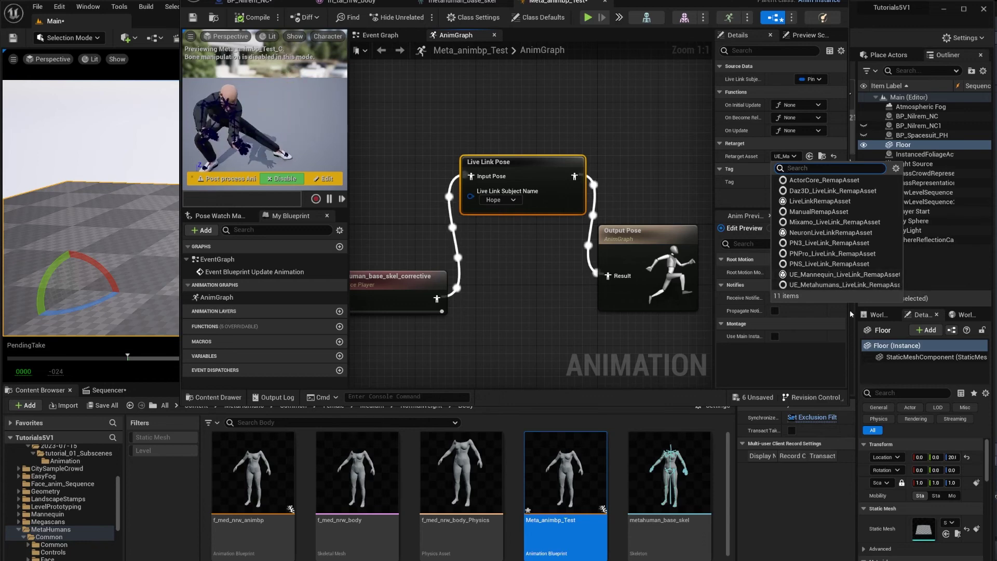
pyautogui.click(828, 358)
# Rearrange the metahuman_base_skel_corrective, Live Link Pose and Output Pose nodes so the connected chain is easy to read.
pyautogui.moveTo(377, 293); pyautogui.dragTo(377, 171)
pyautogui.moveTo(377, 172); pyautogui.dragTo(346, 208, button='right')
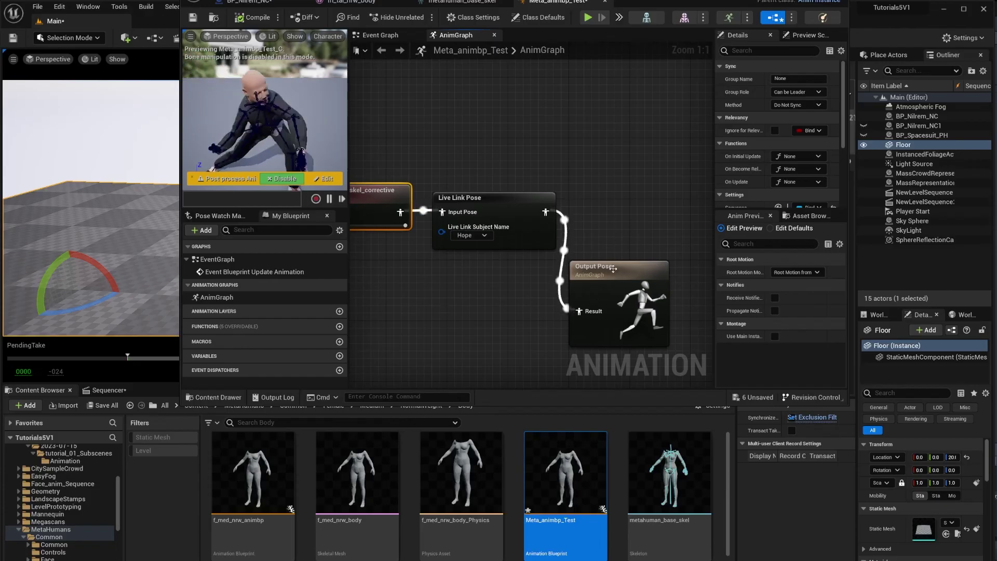
pyautogui.moveTo(610, 270); pyautogui.dragTo(657, 232)
pyautogui.moveTo(502, 193); pyautogui.dragTo(516, 194)
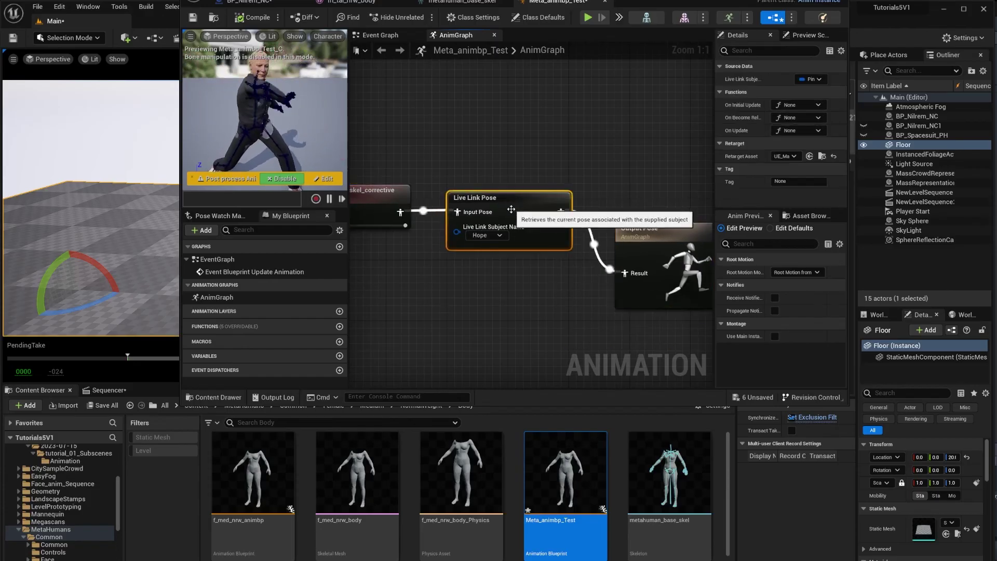
pyautogui.moveTo(447, 296); pyautogui.dragTo(503, 298, button='right')
pyautogui.moveTo(422, 198); pyautogui.dragTo(447, 266)
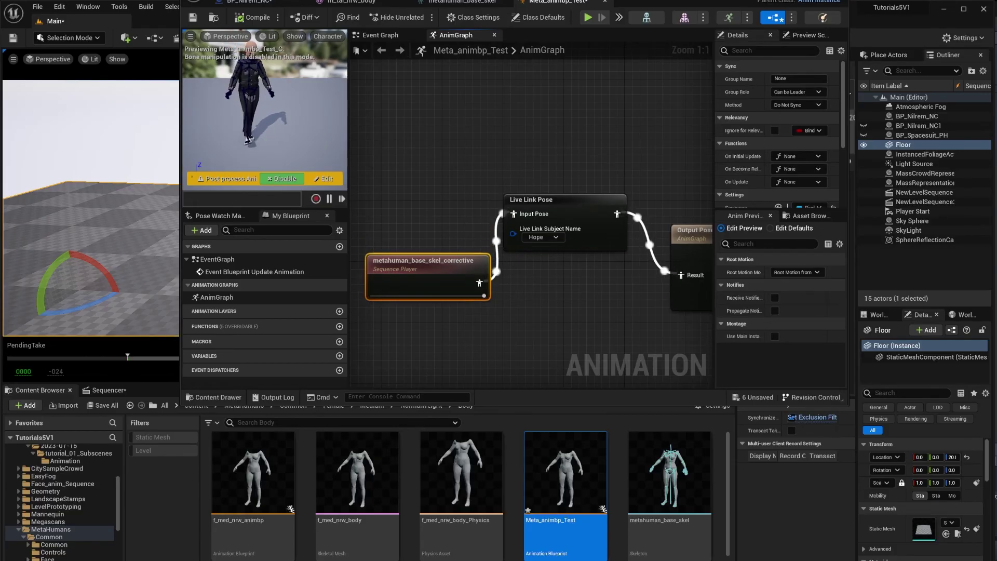
# Return to the main level editor and close Take Recorder.
pyautogui.hotkey('alt', 'Tab')
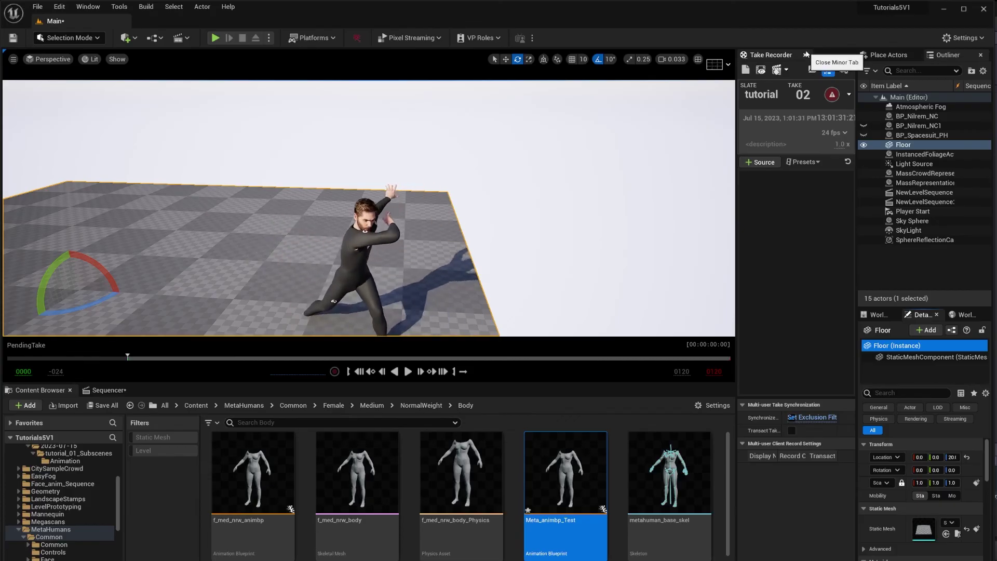
pyautogui.click(806, 54)
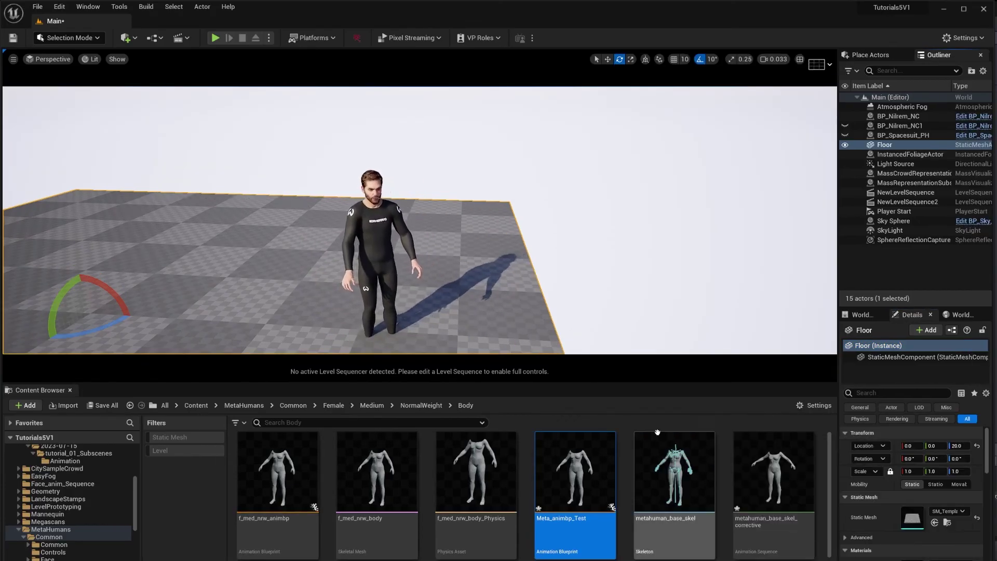